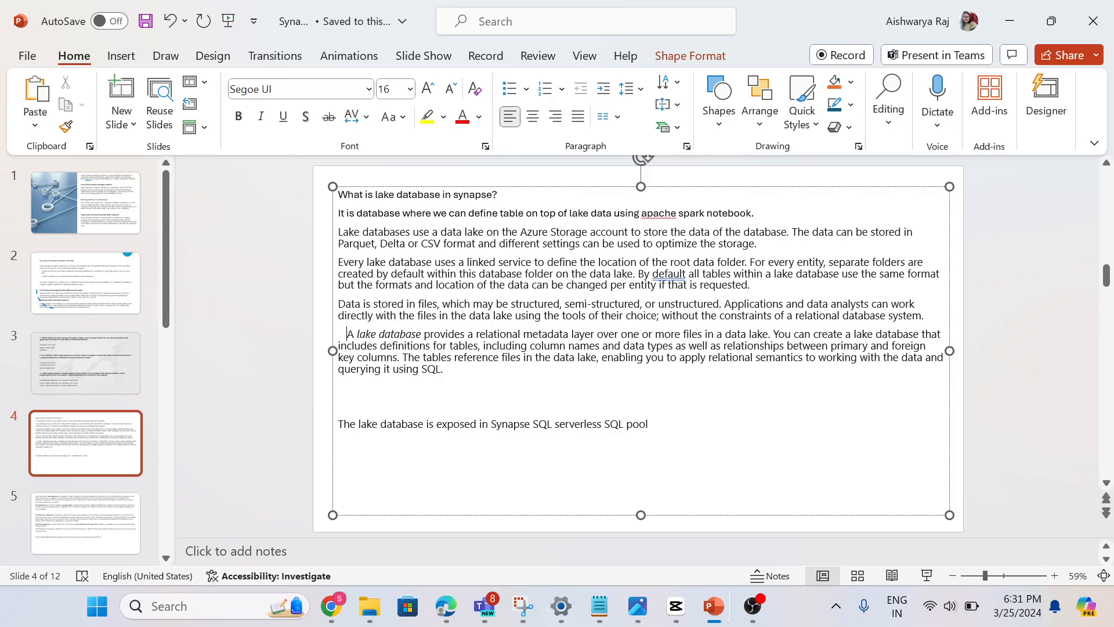
Switch to the Synapse Analytics workspace in Chrome and expand the list of lake databases
mouse_move(371, 598)
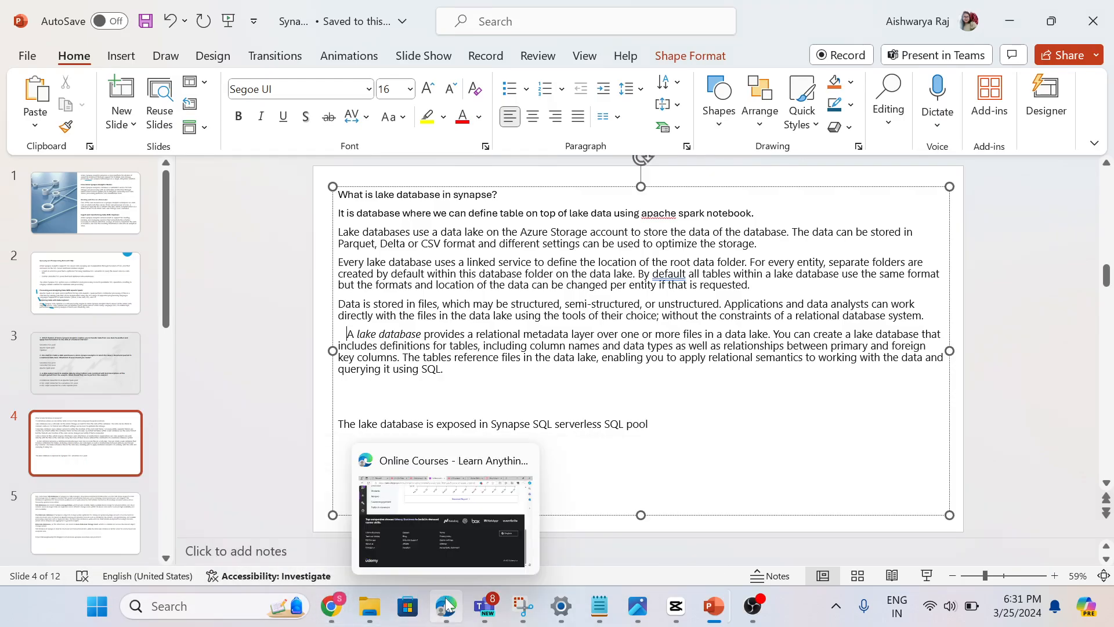
click(436, 566)
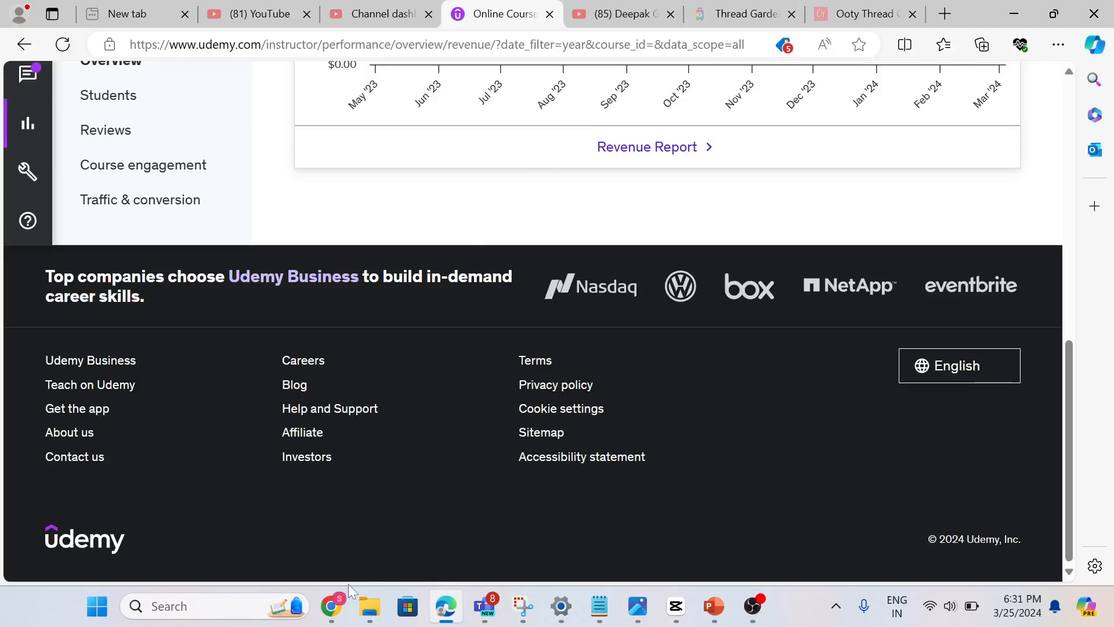
click(324, 615)
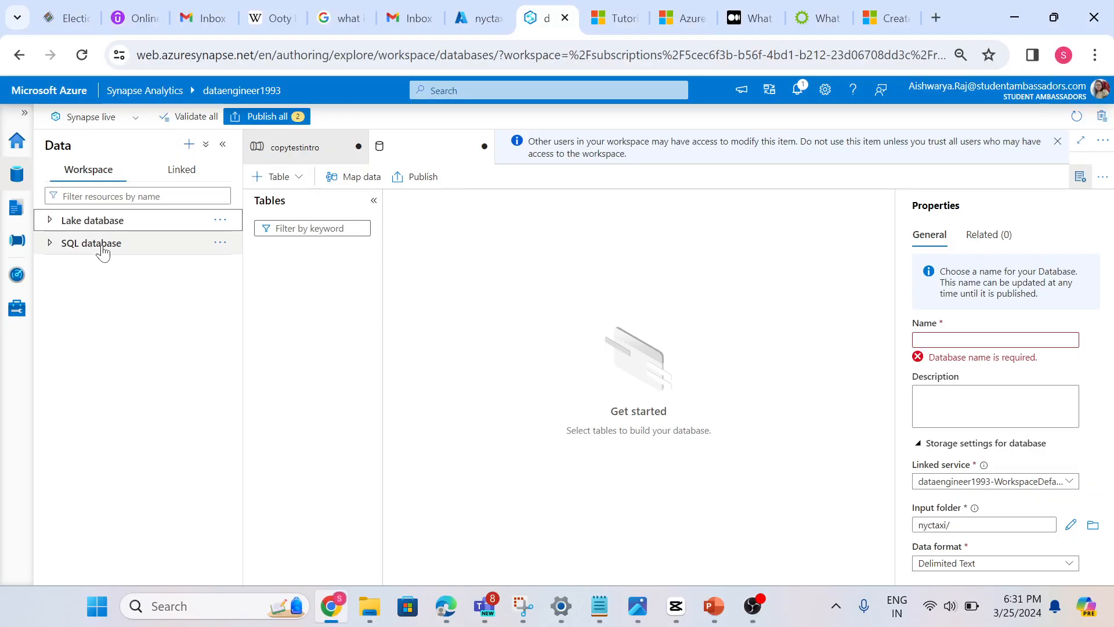
click(69, 224)
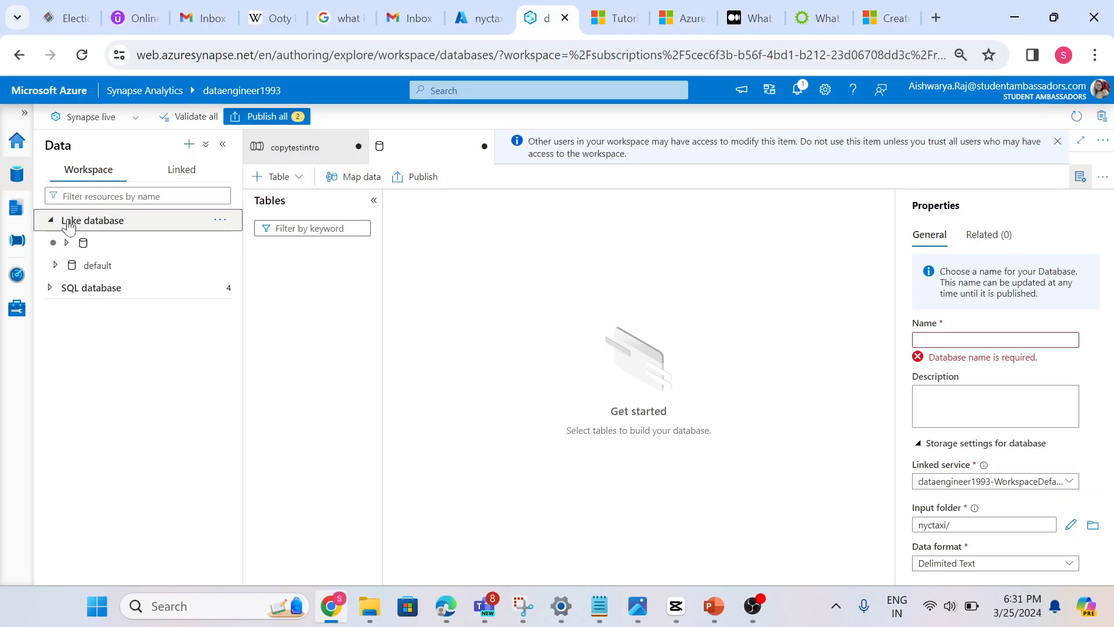
click(55, 266)
click(55, 267)
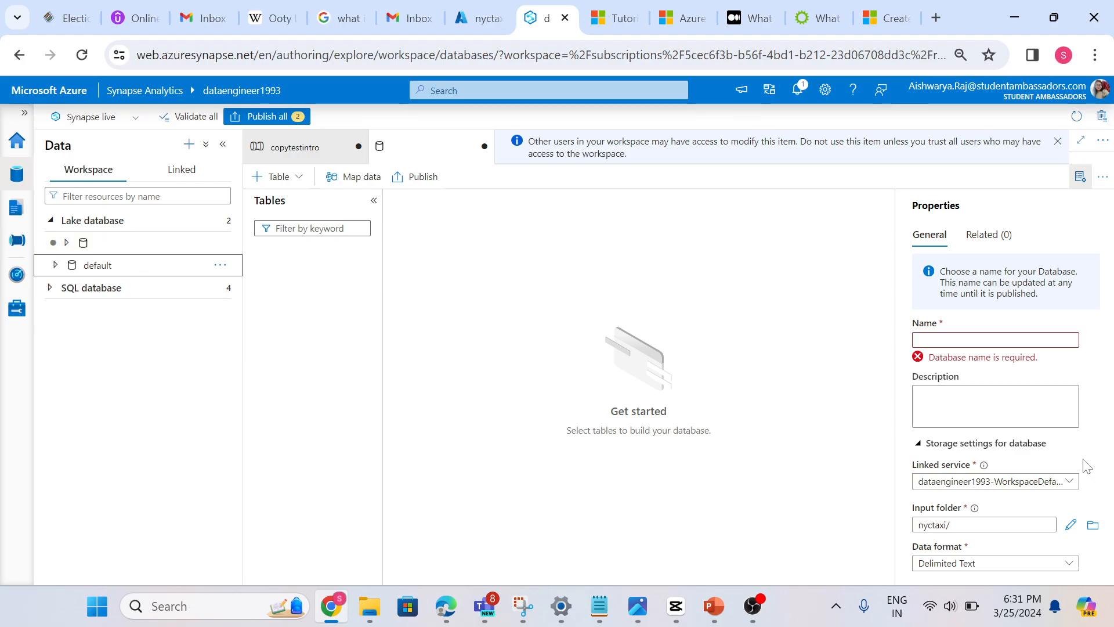
Delete the unnamed, unsaved lake database from the workspace
click(1080, 176)
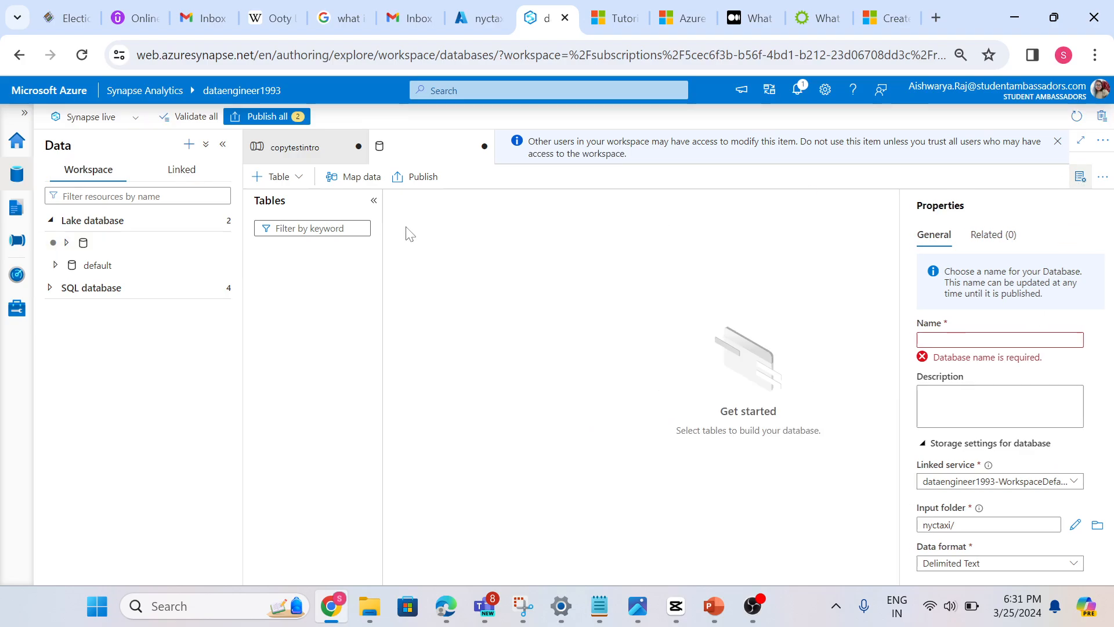
click(222, 243)
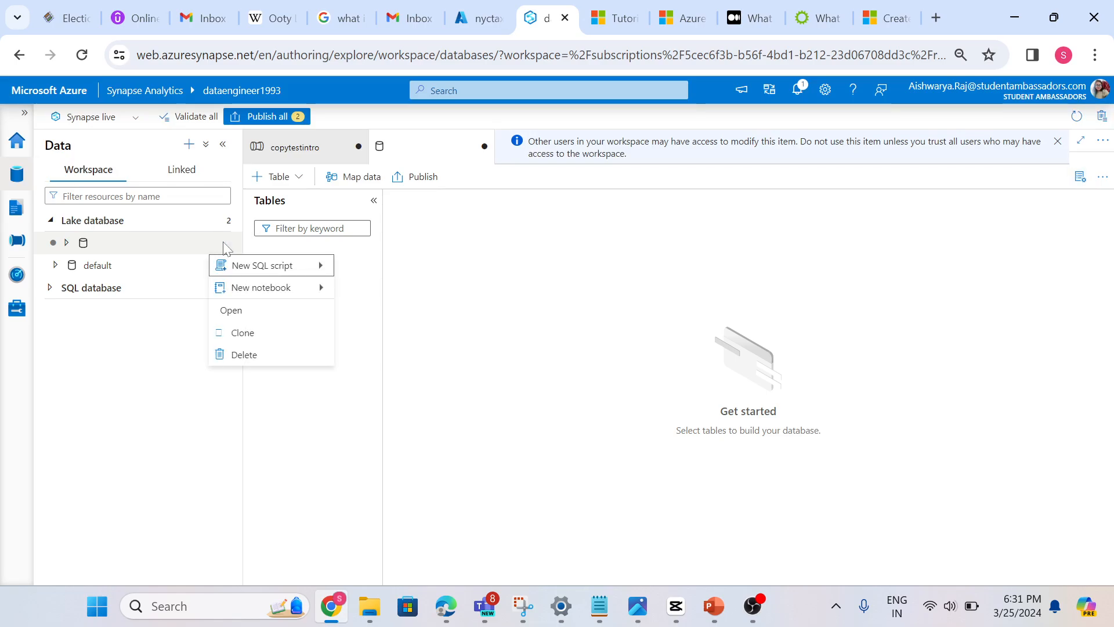
click(231, 354)
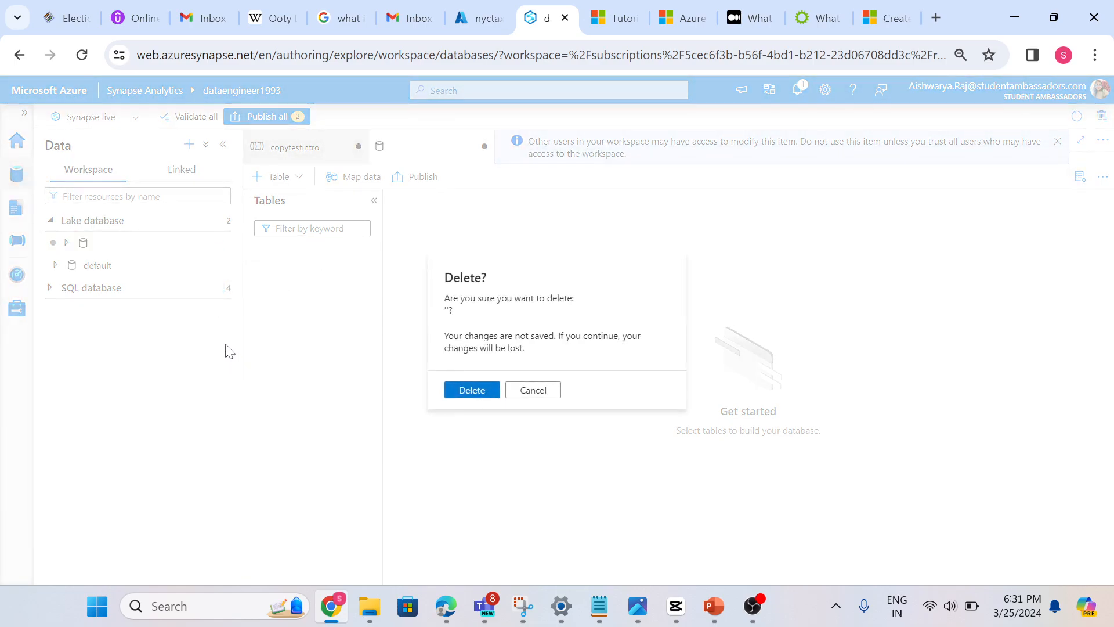
click(487, 391)
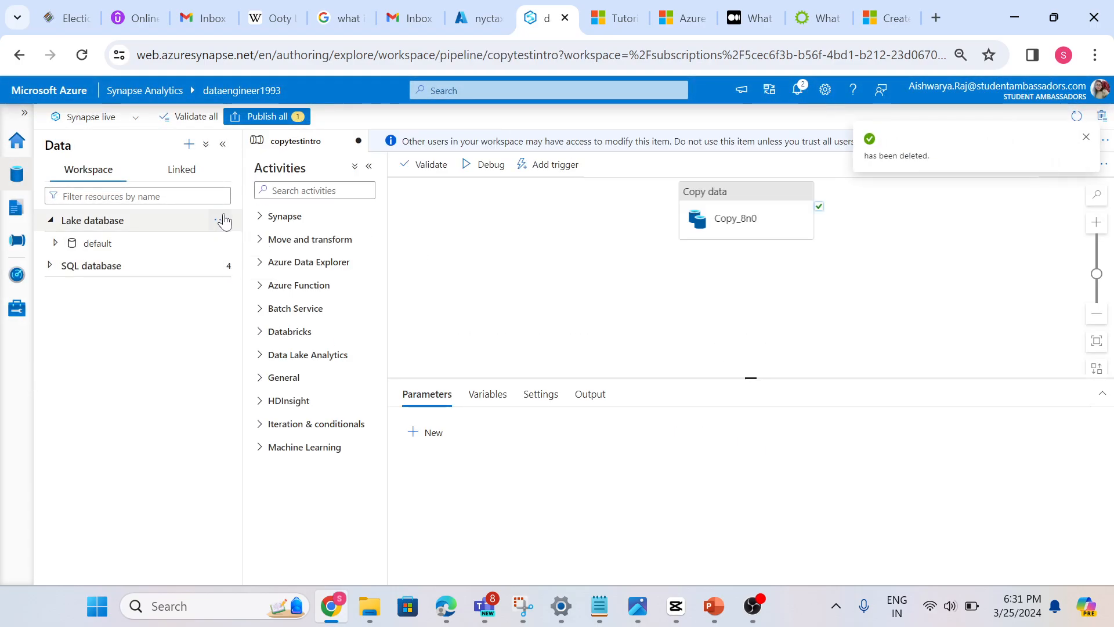
click(216, 221)
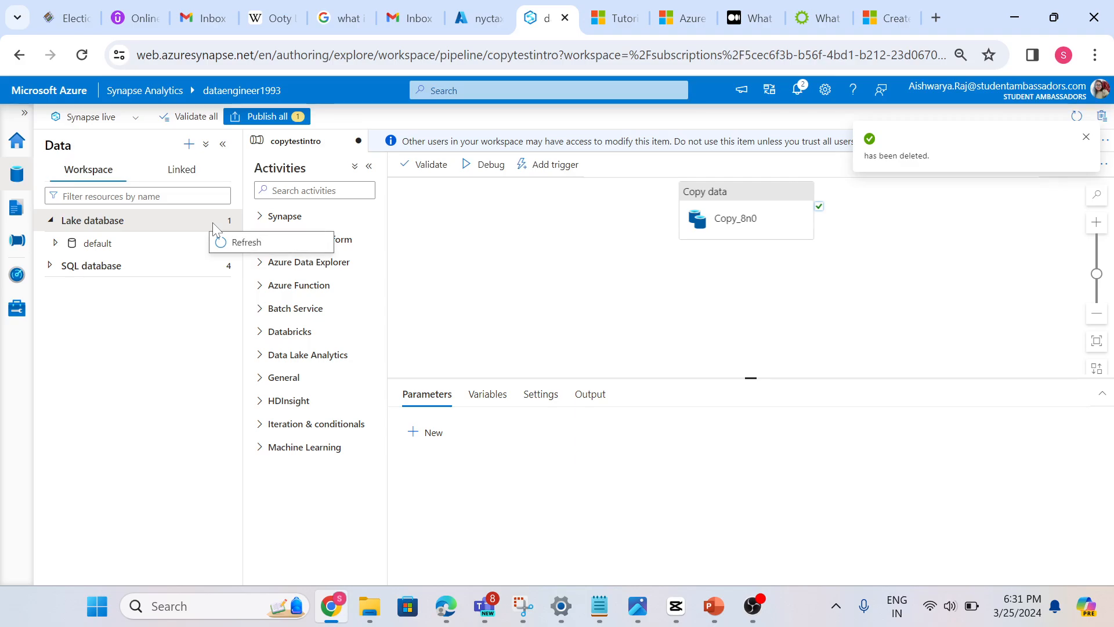
Add a new lake database to the workspace and name it retail
click(189, 143)
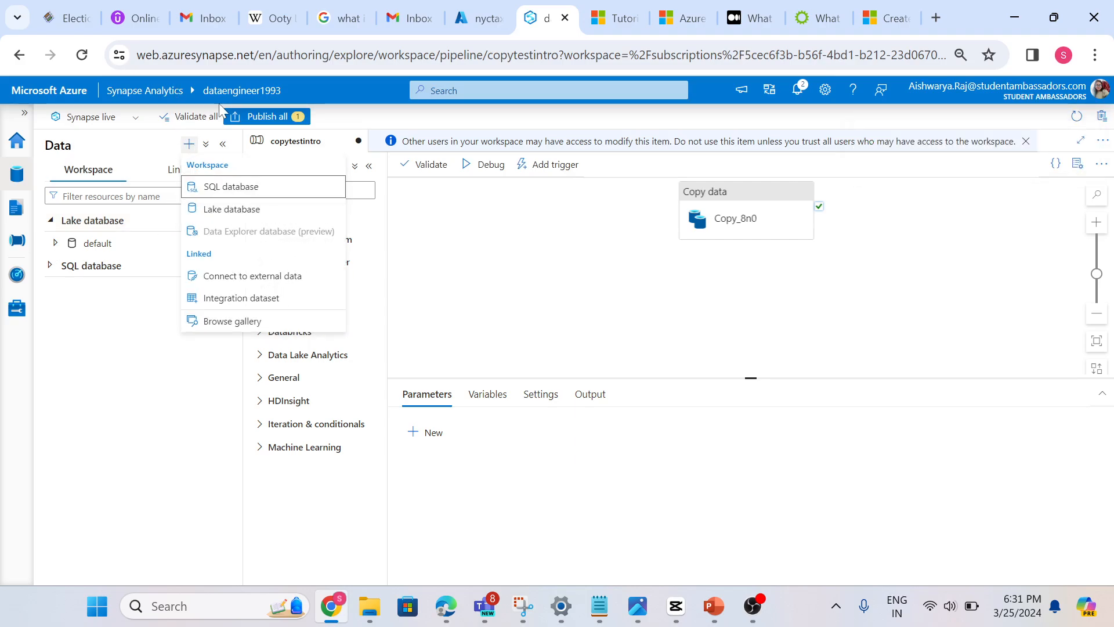
click(239, 215)
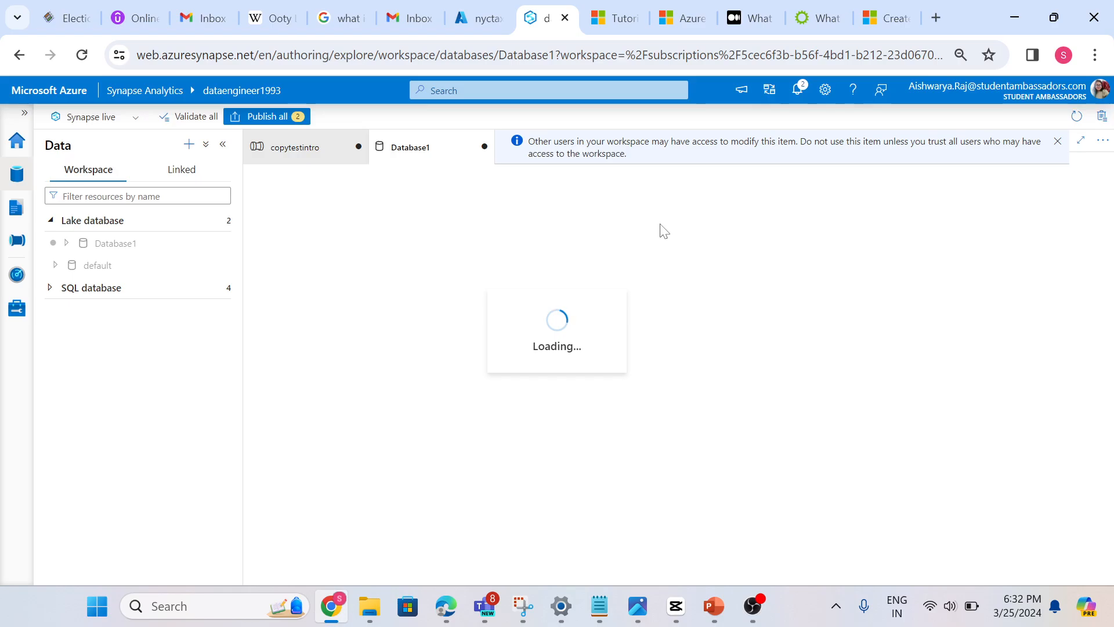
click(998, 340)
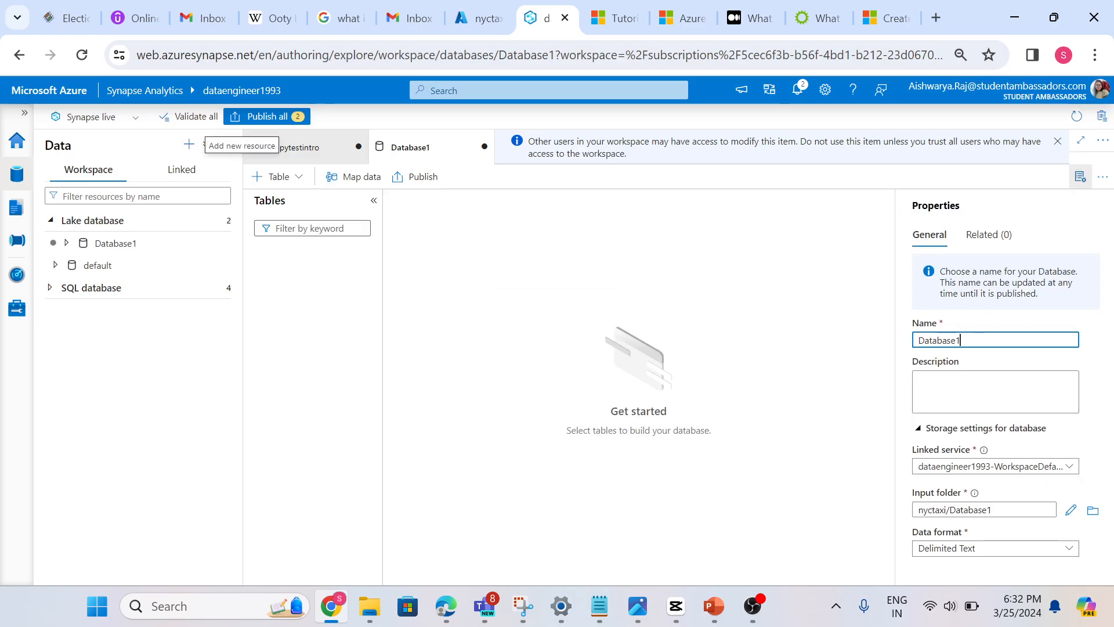
key(BackSpace)
key(BackSpace)
key(BackSpace)
key(BackSpace)
key(BackSpace)
key(BackSpace)
key(BackSpace)
key(BackSpace)
key(BackSpace)
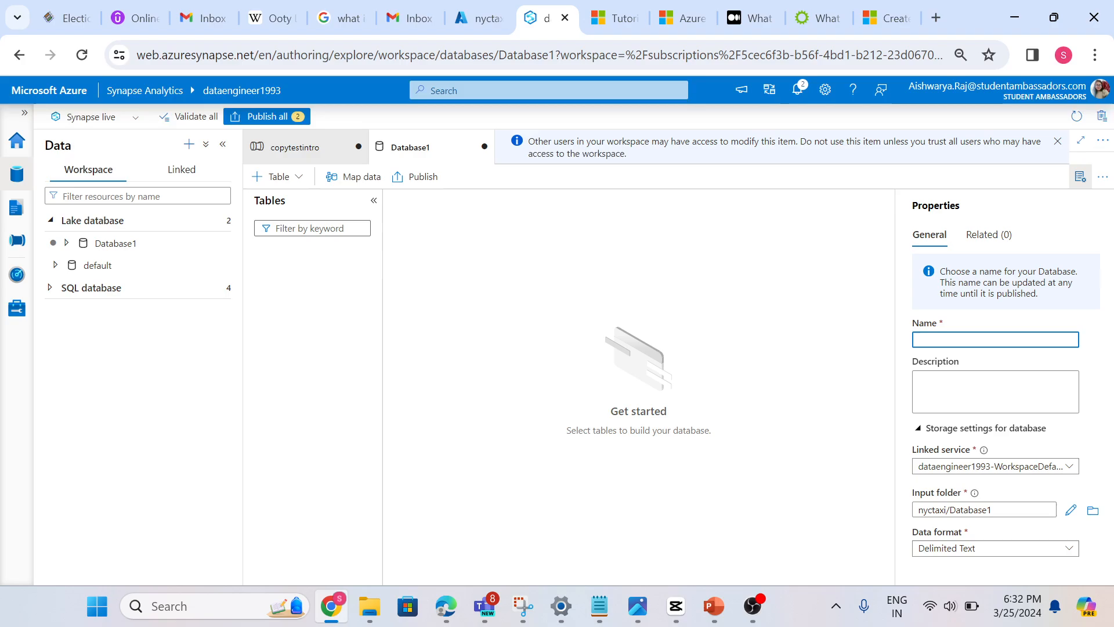
text(etail)
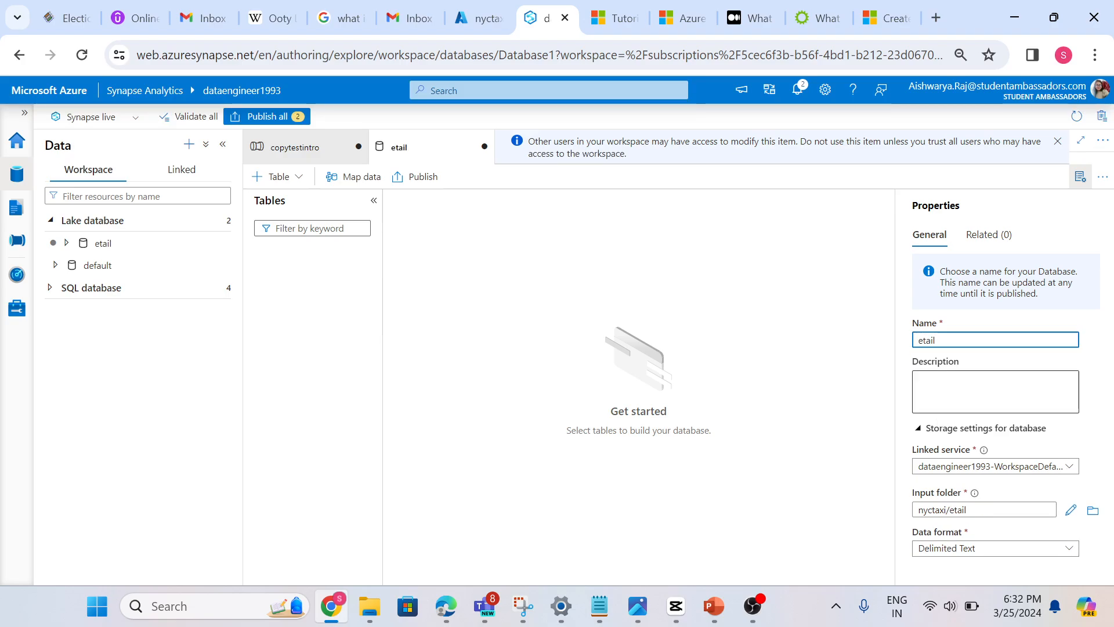
click(1057, 468)
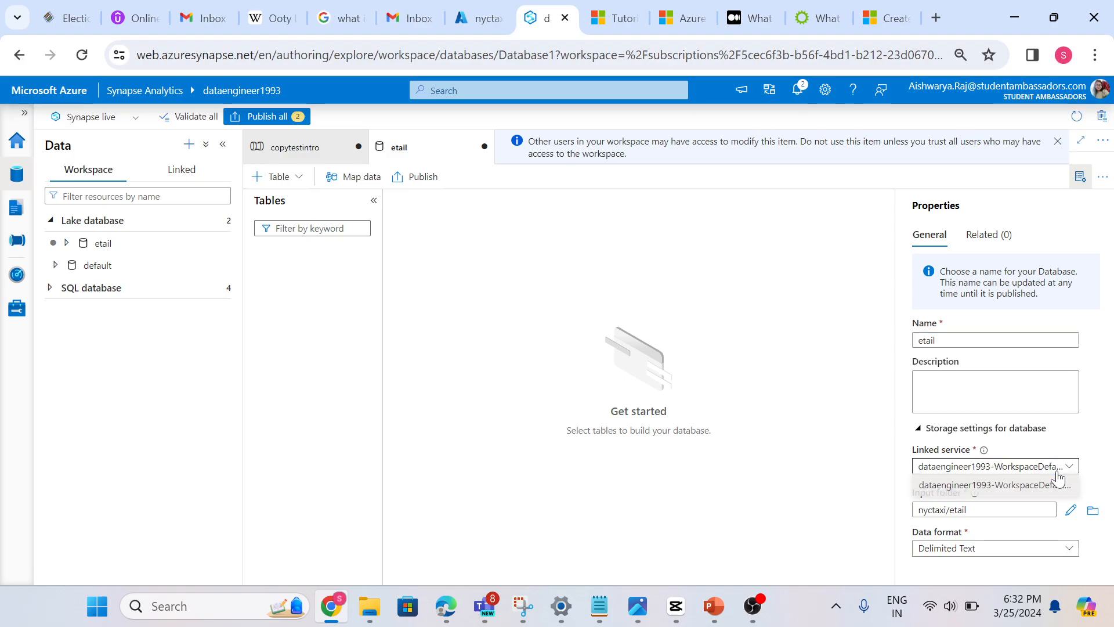
click(1104, 463)
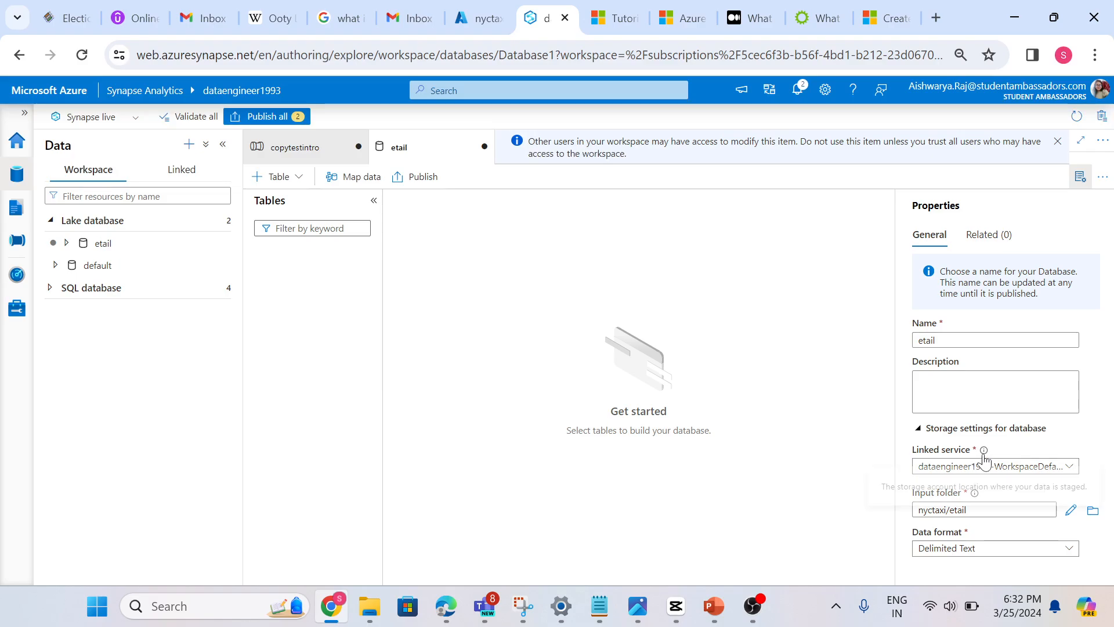
mouse_move(984, 453)
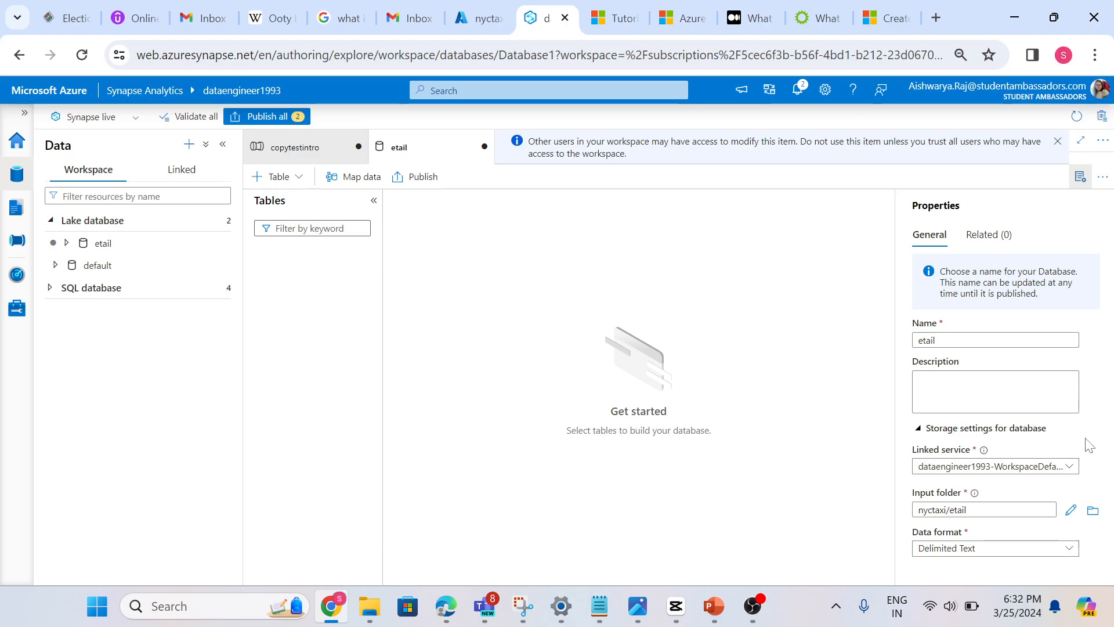
click(923, 340)
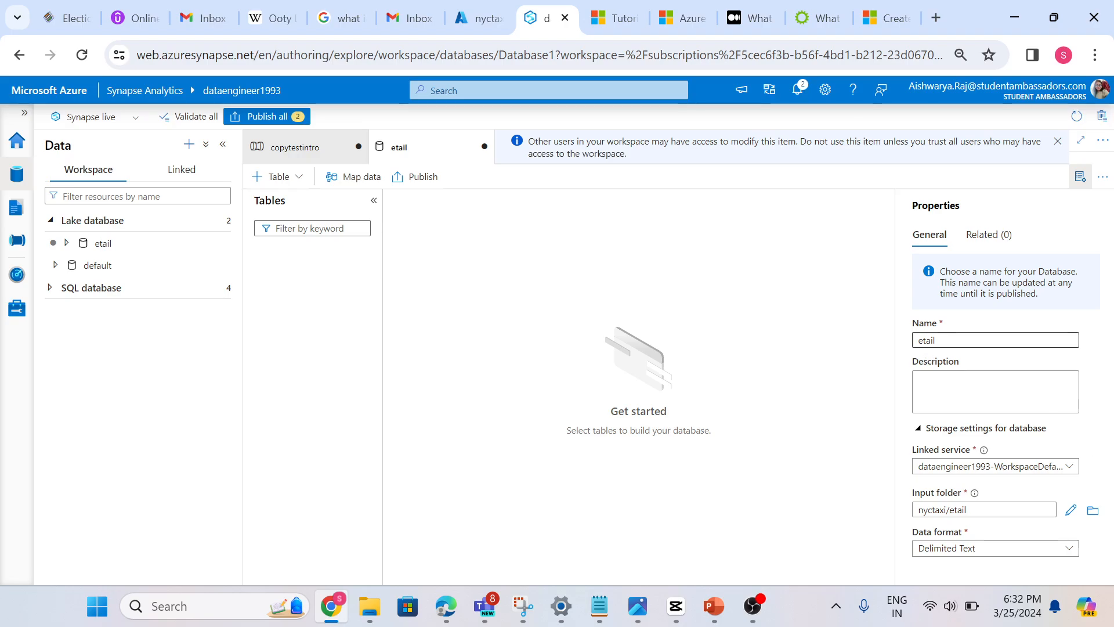
text(r)
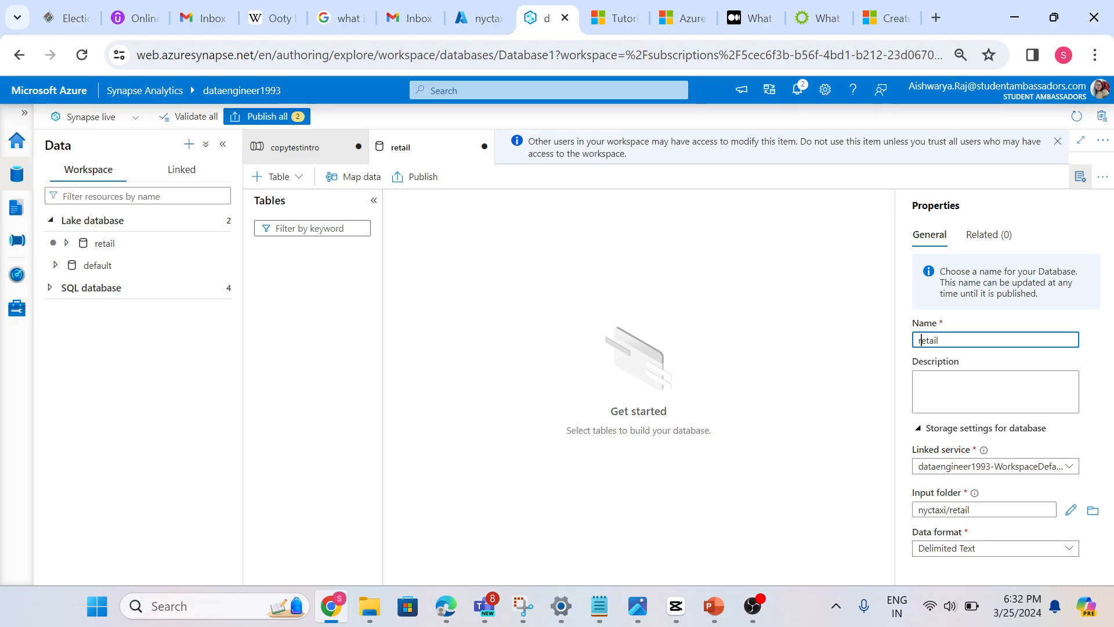
Examine the linked service choices in the retail database's storage settings
click(1051, 474)
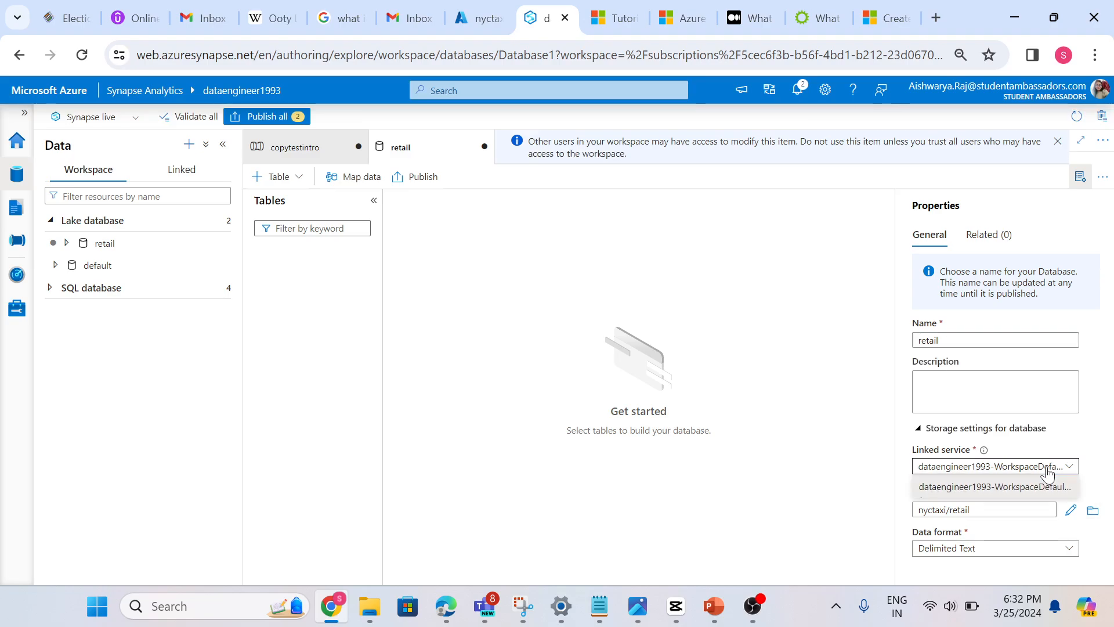
click(1101, 450)
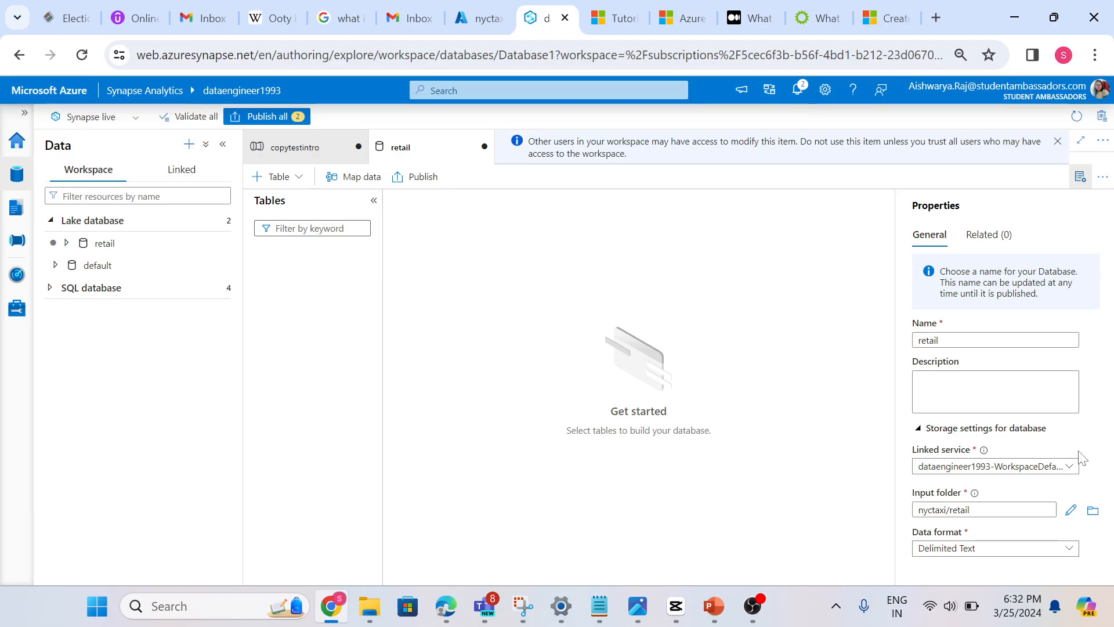
click(1055, 466)
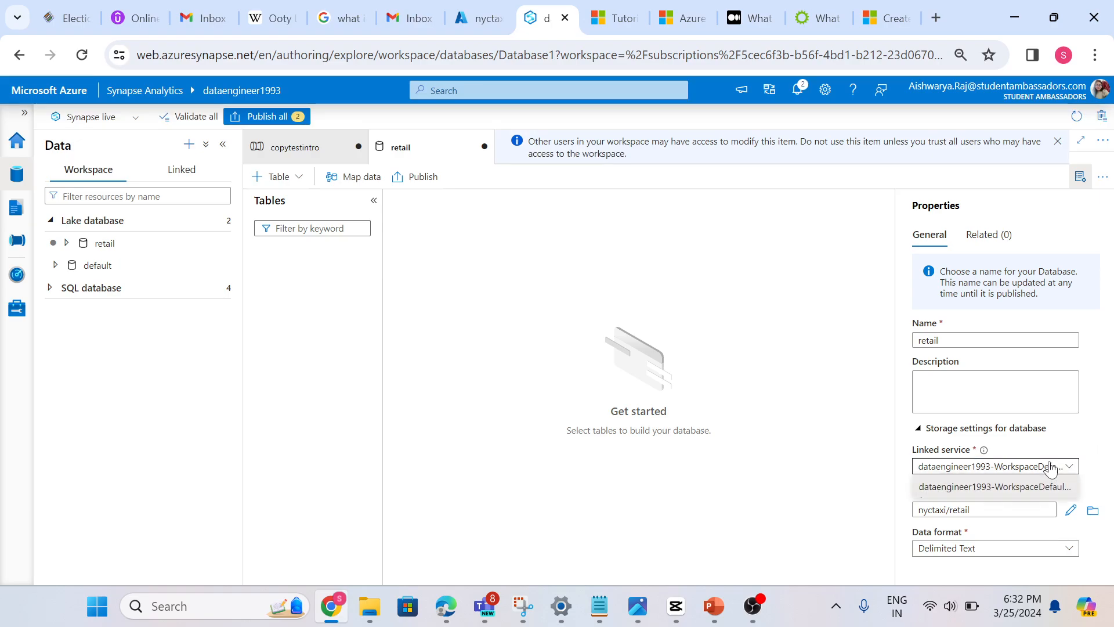
click(1095, 443)
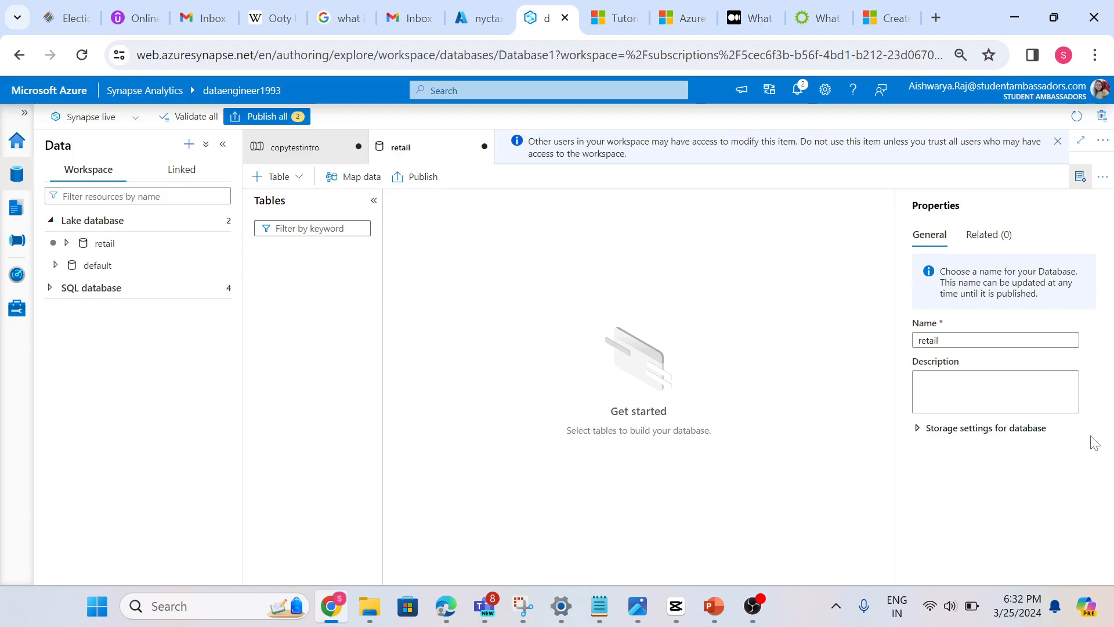
click(981, 431)
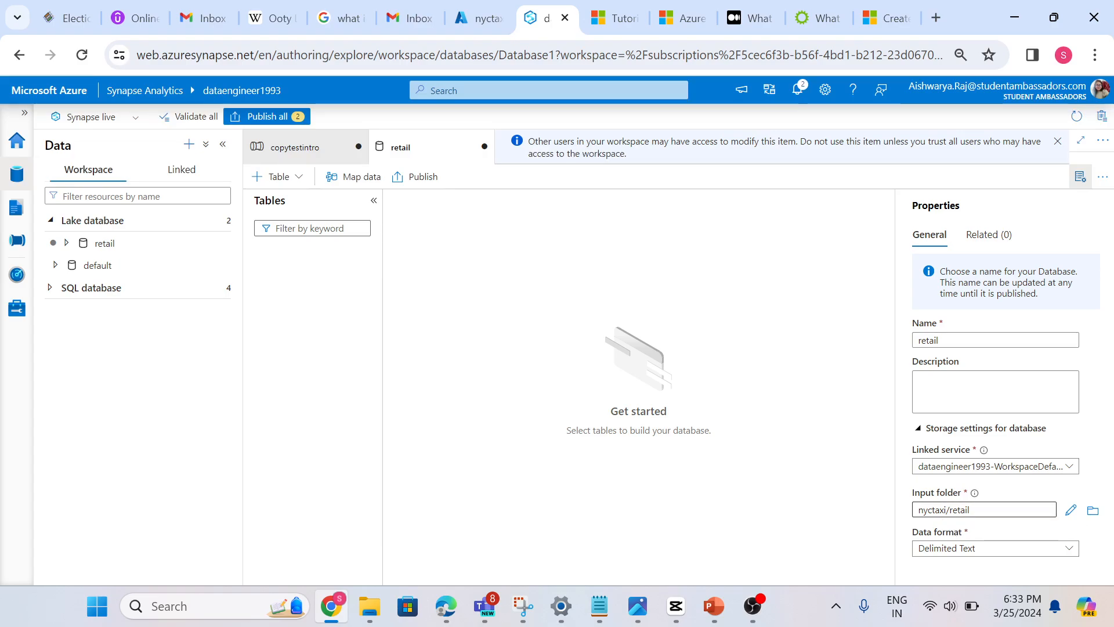
Review the data format options for the retail database and choose Delimited Text
click(1037, 548)
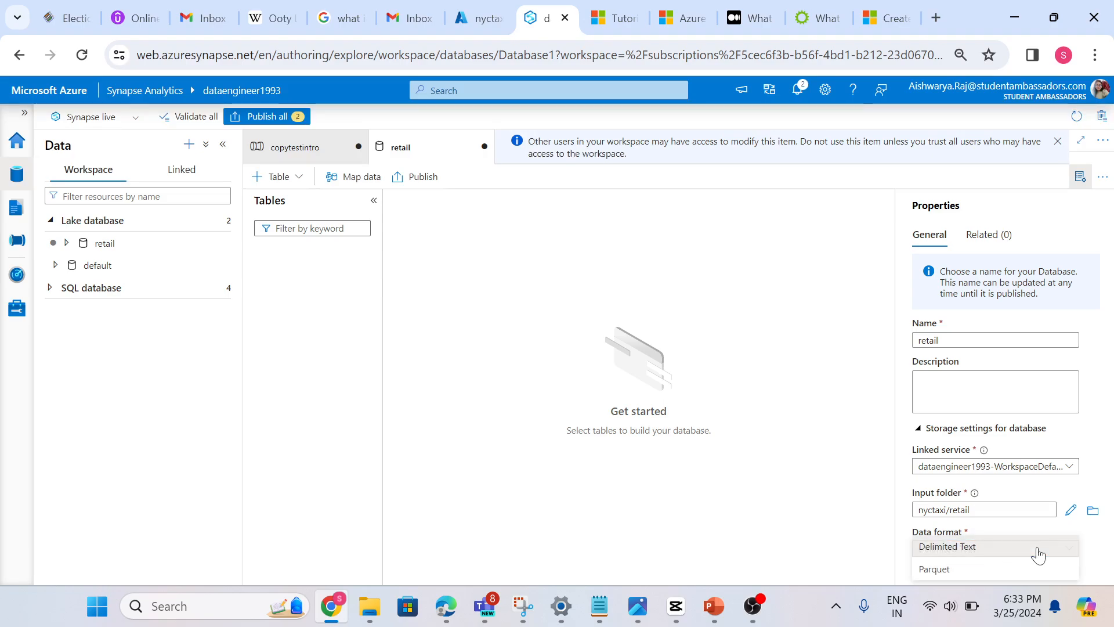
click(1015, 548)
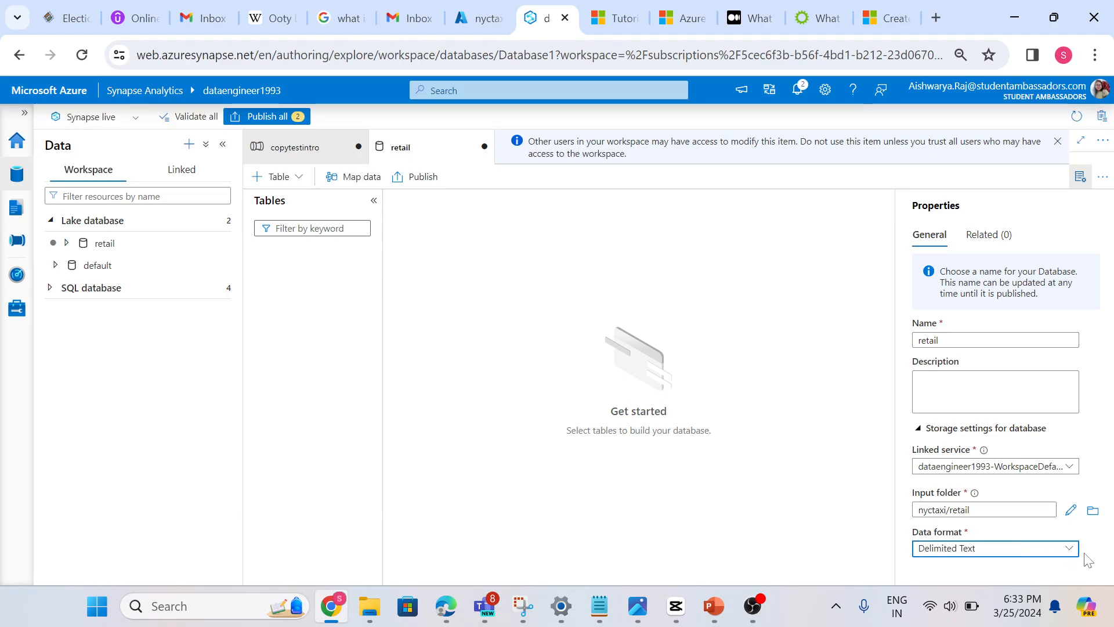
click(1049, 552)
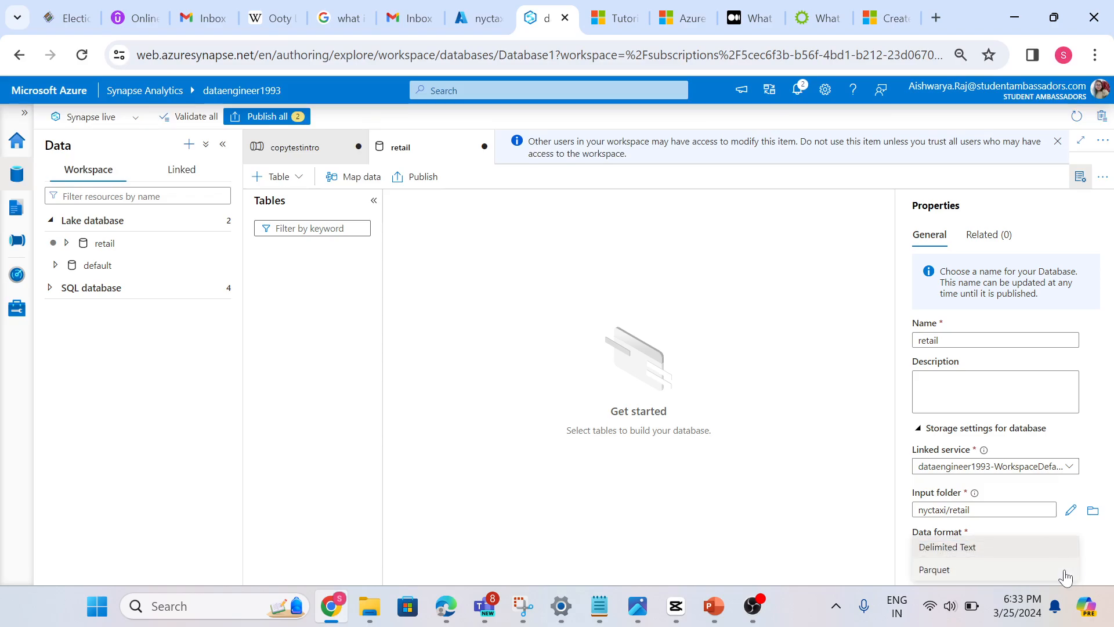
click(1004, 550)
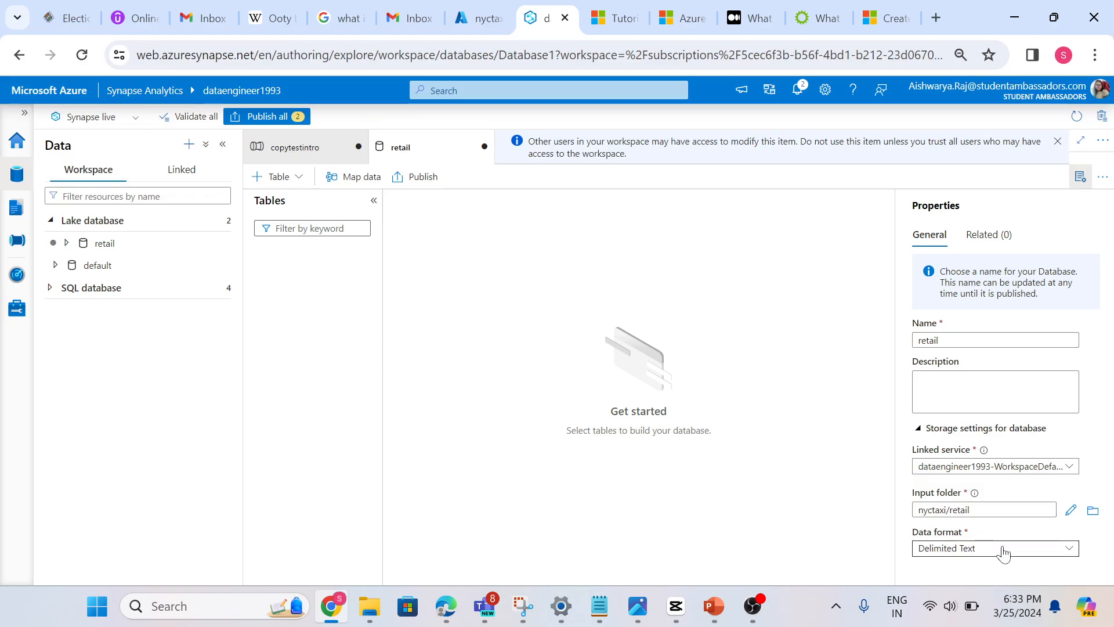
Set the retail database's input folder to the raw folder inside nyctaxi
click(1093, 512)
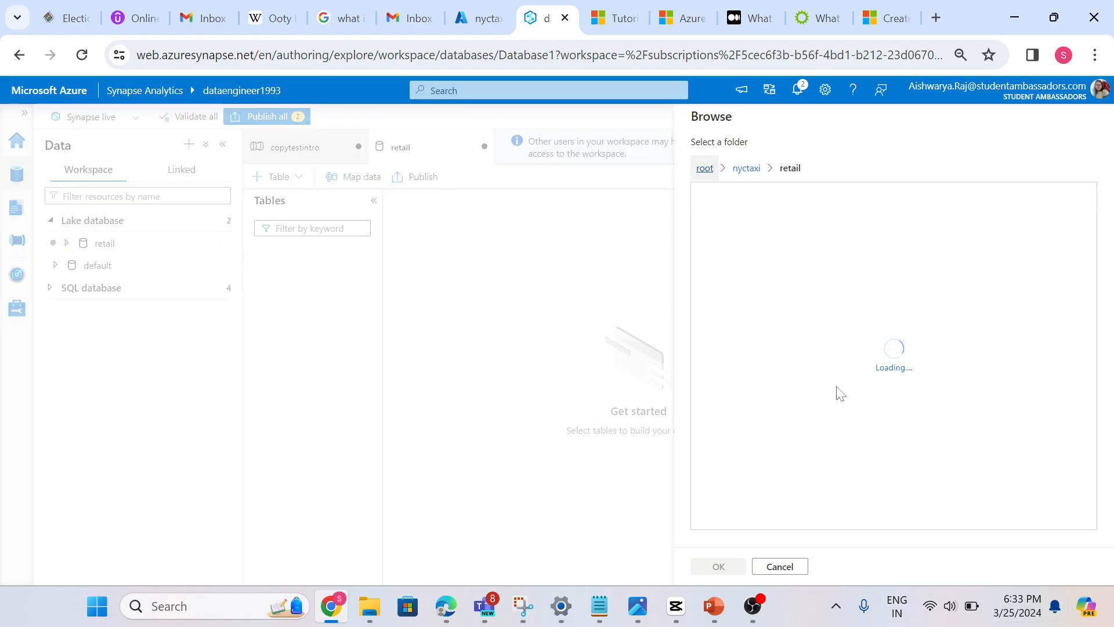
click(747, 169)
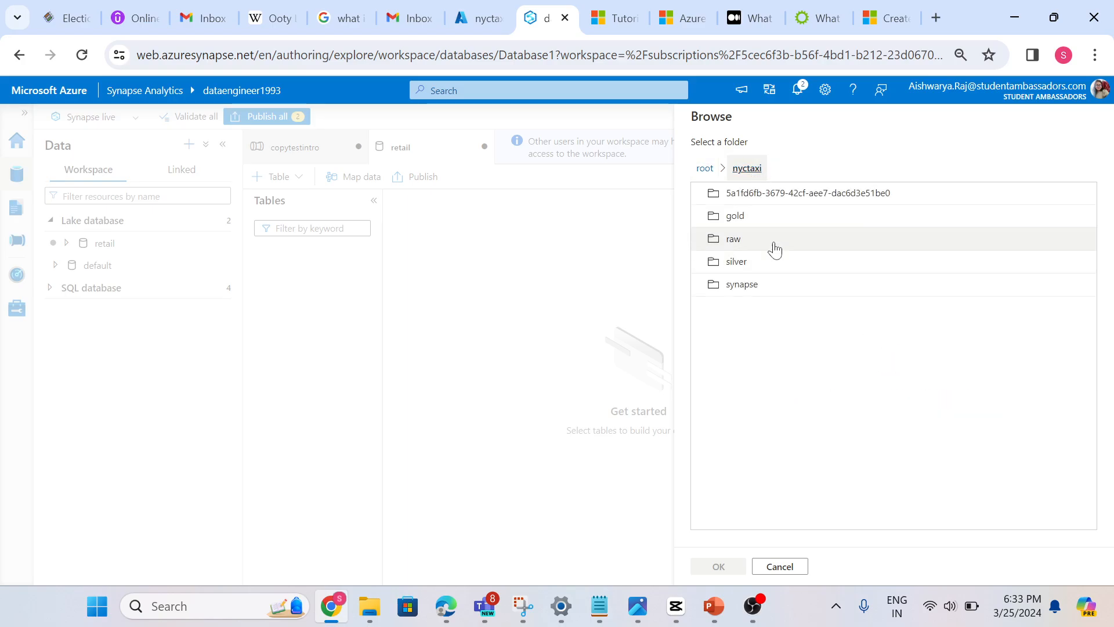
click(735, 240)
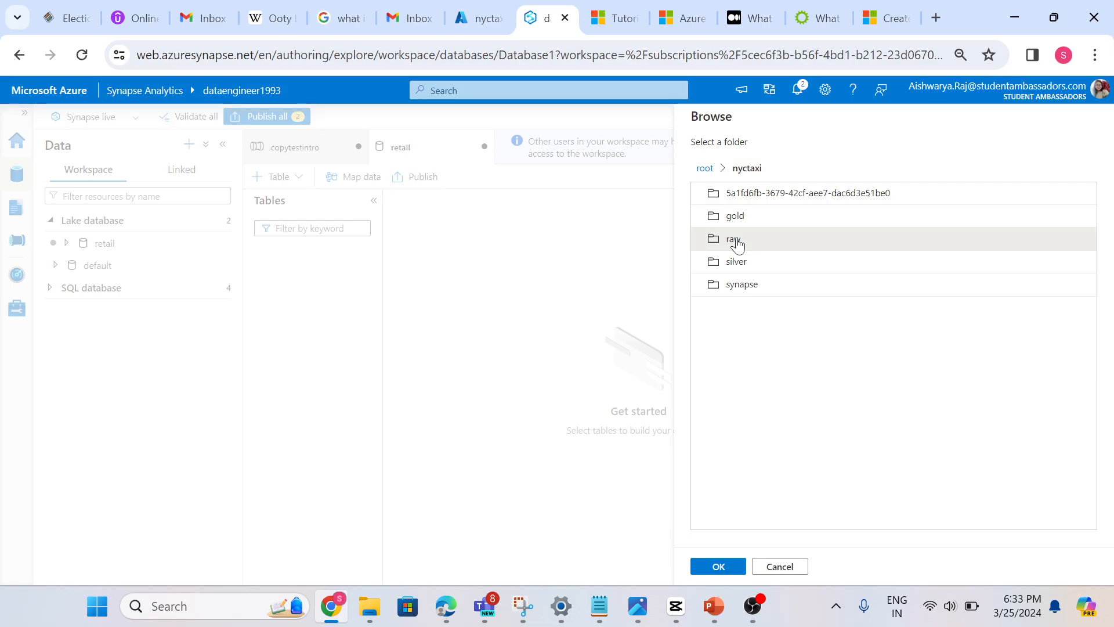
click(718, 567)
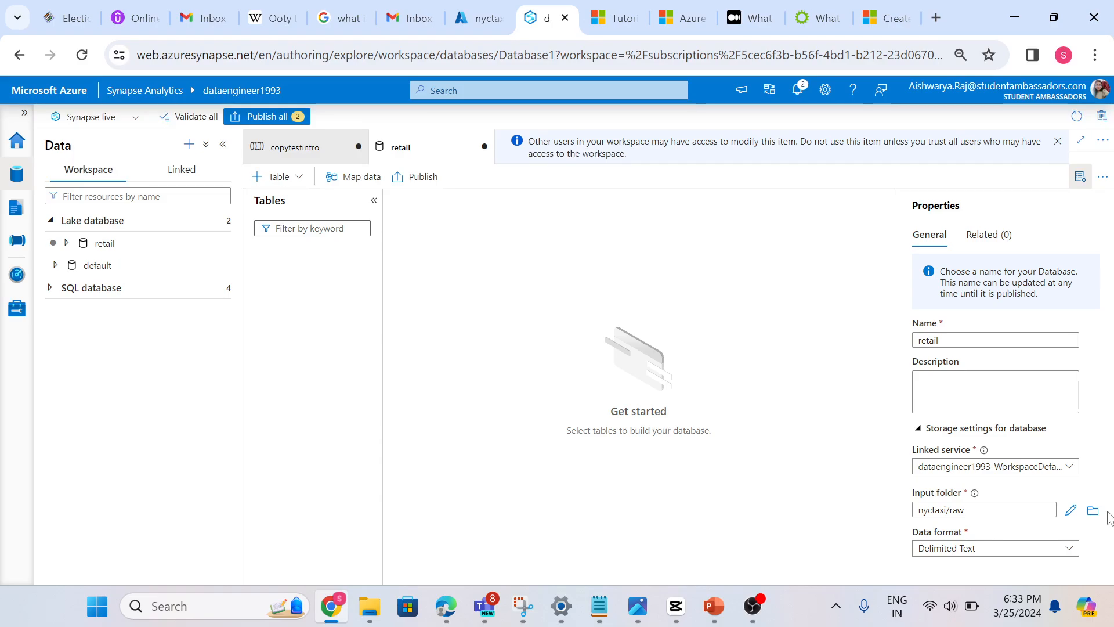
click(1054, 17)
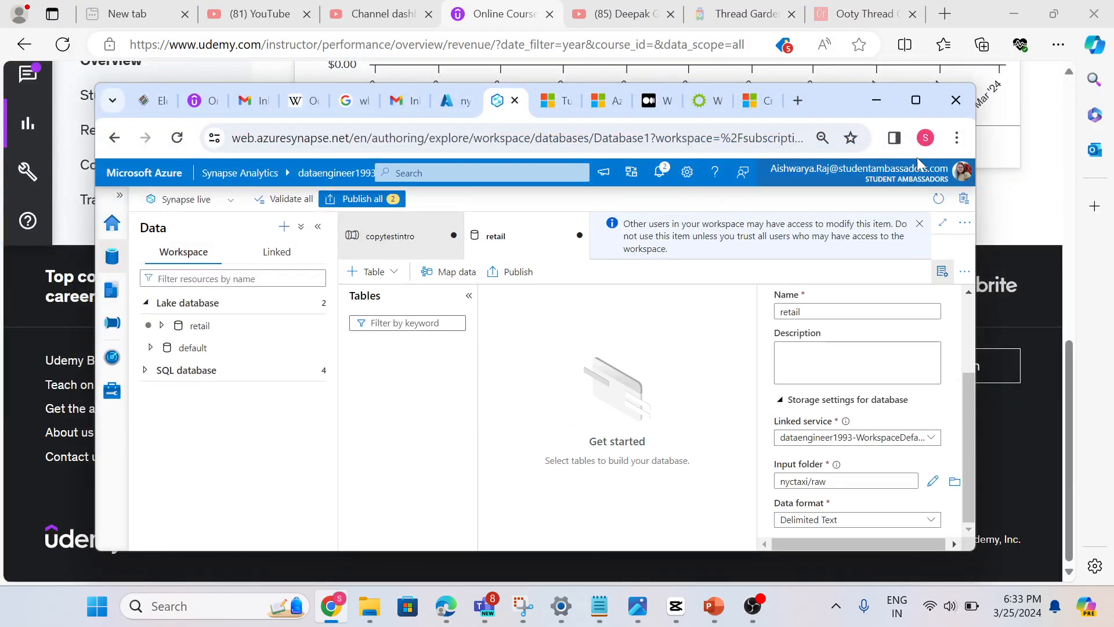
click(926, 97)
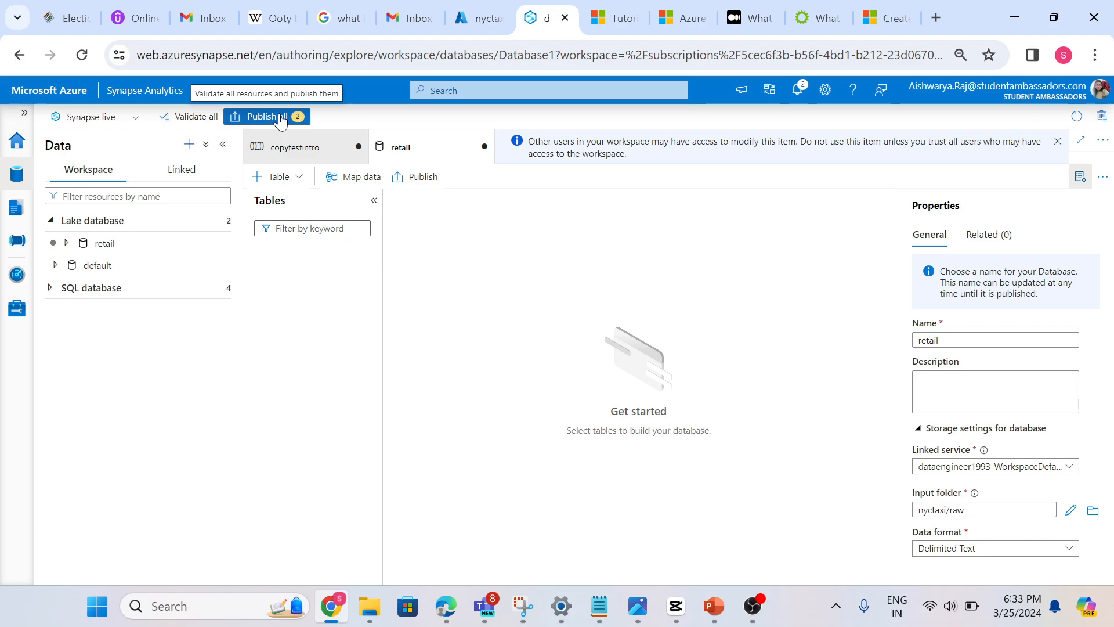
Review the retail database's Tables folder and its linked service and input folder settings
click(67, 243)
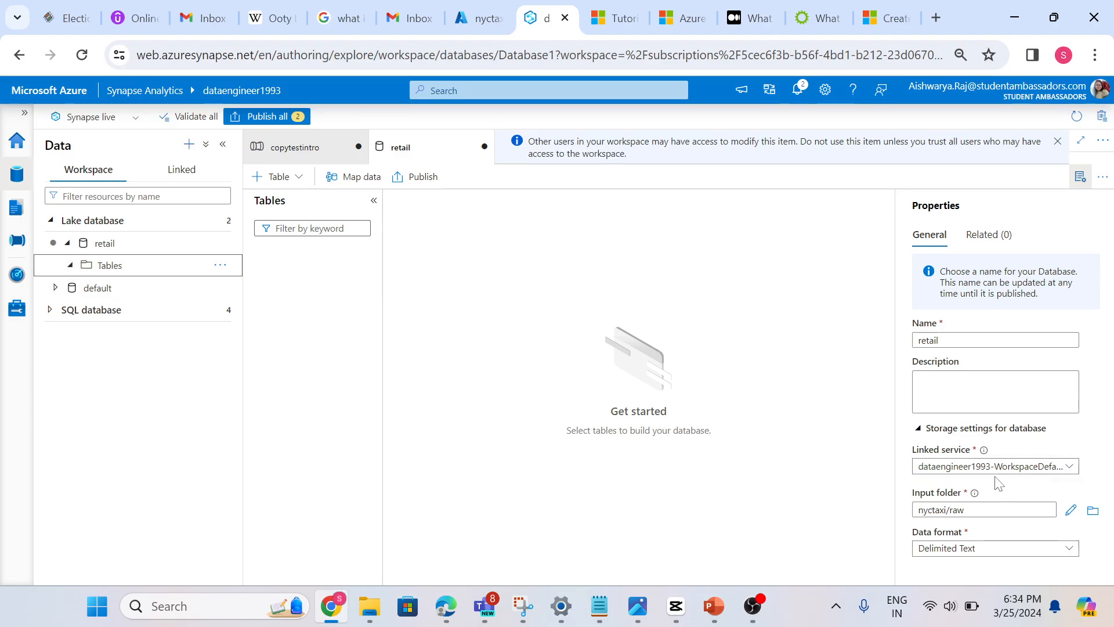
click(1035, 470)
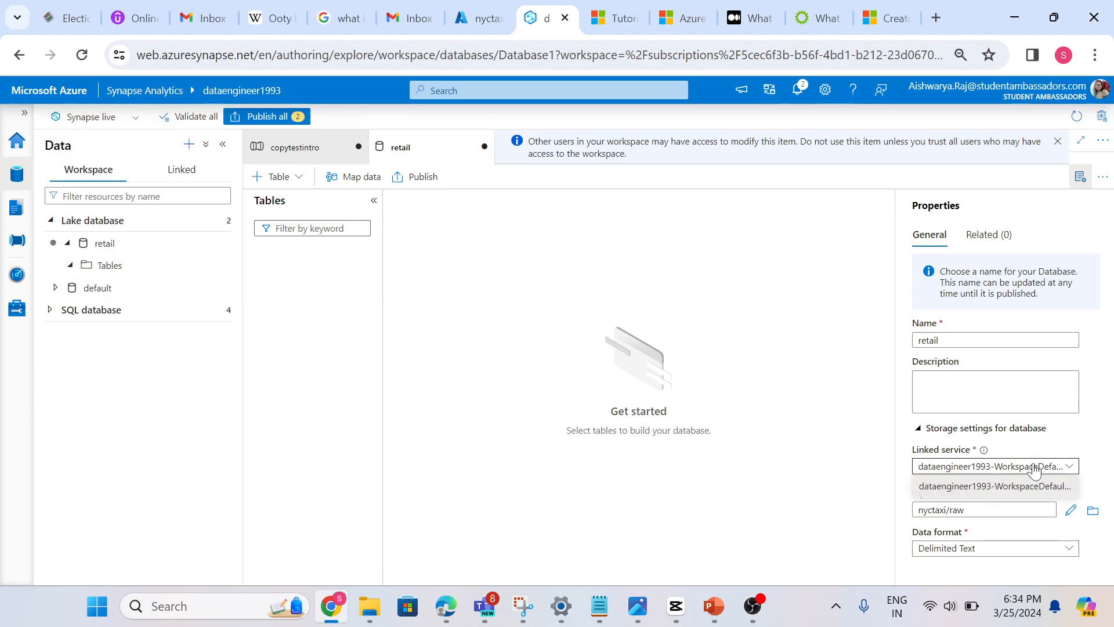
click(1006, 471)
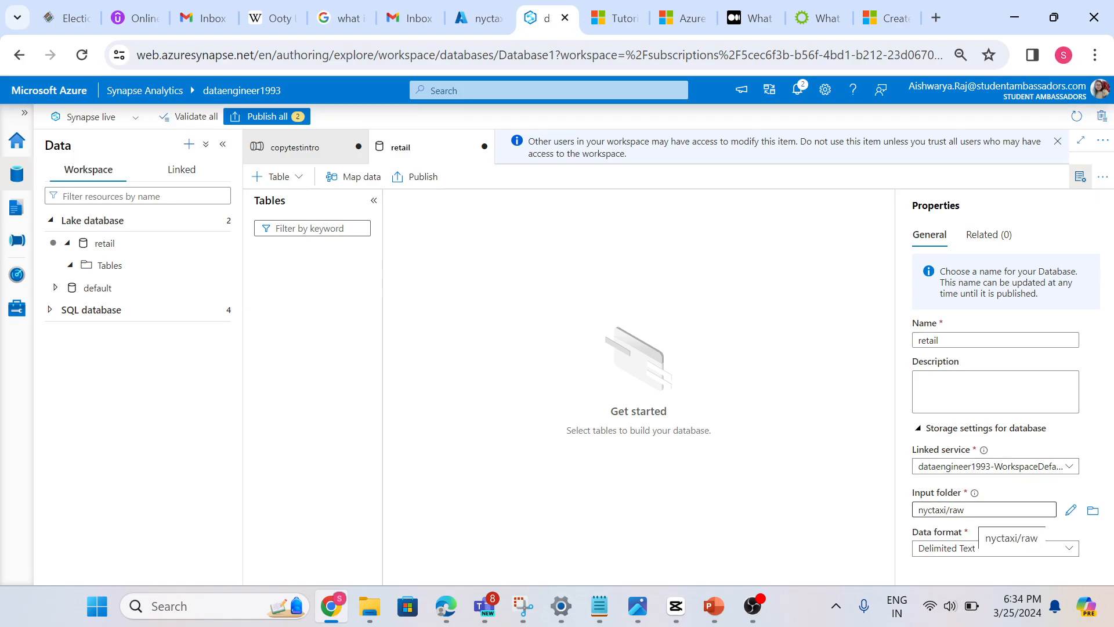
click(1092, 511)
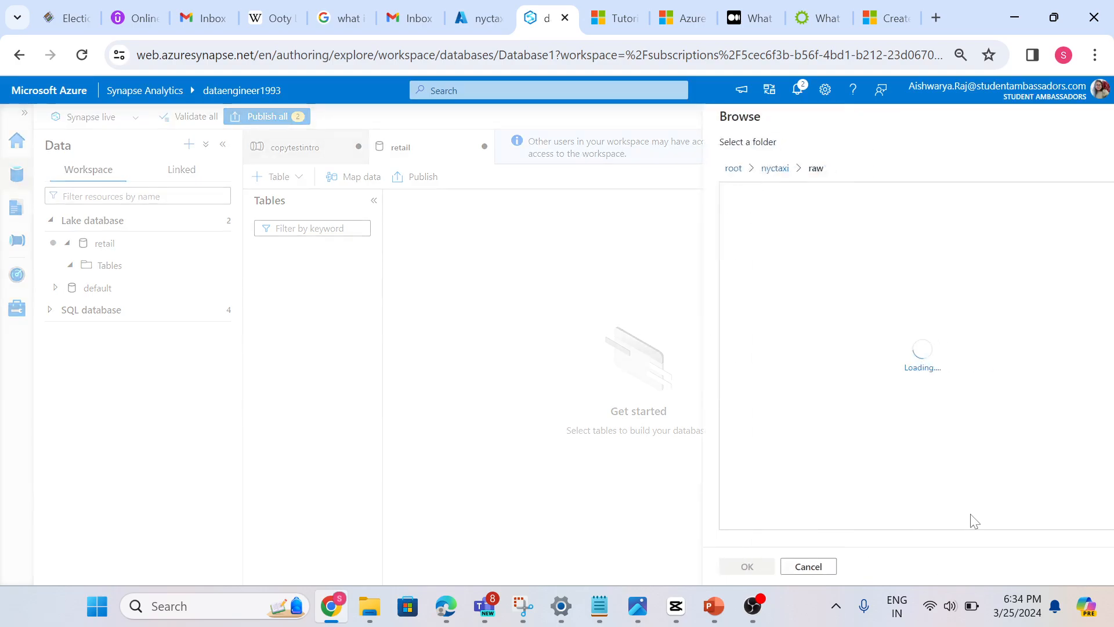
click(801, 567)
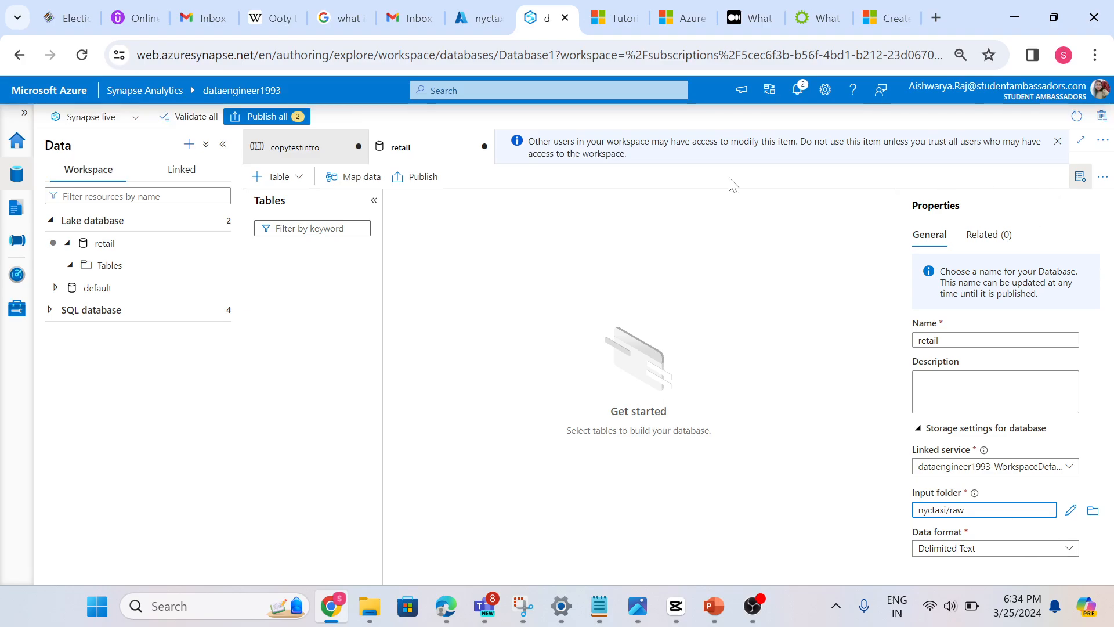
Publish all pending changes, covering the edited copytestintro pipeline and the new retail database
click(252, 119)
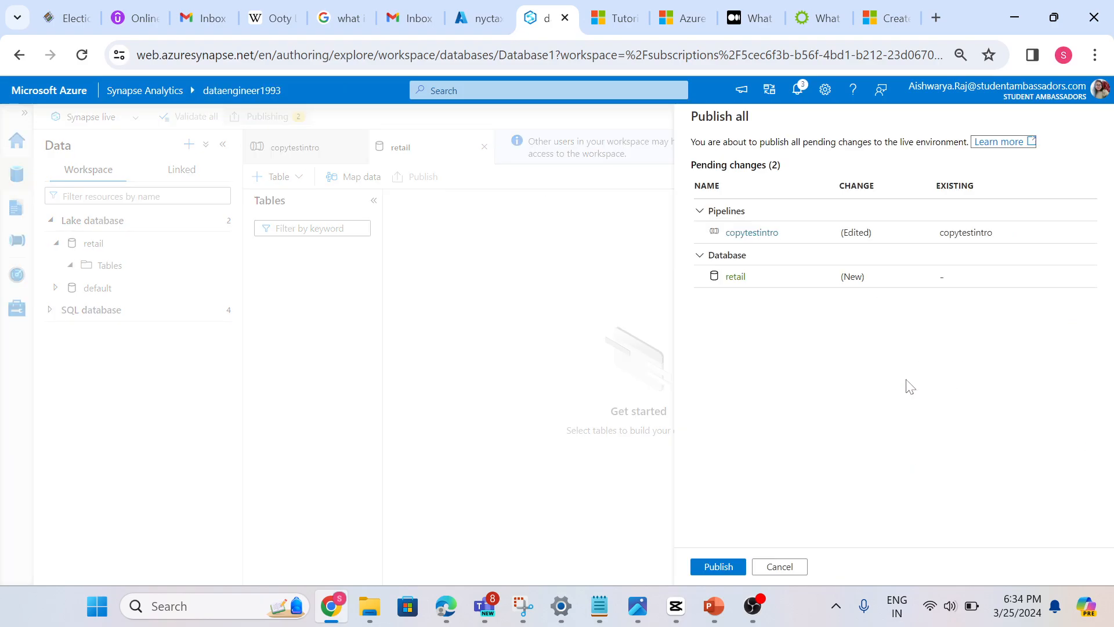
click(733, 566)
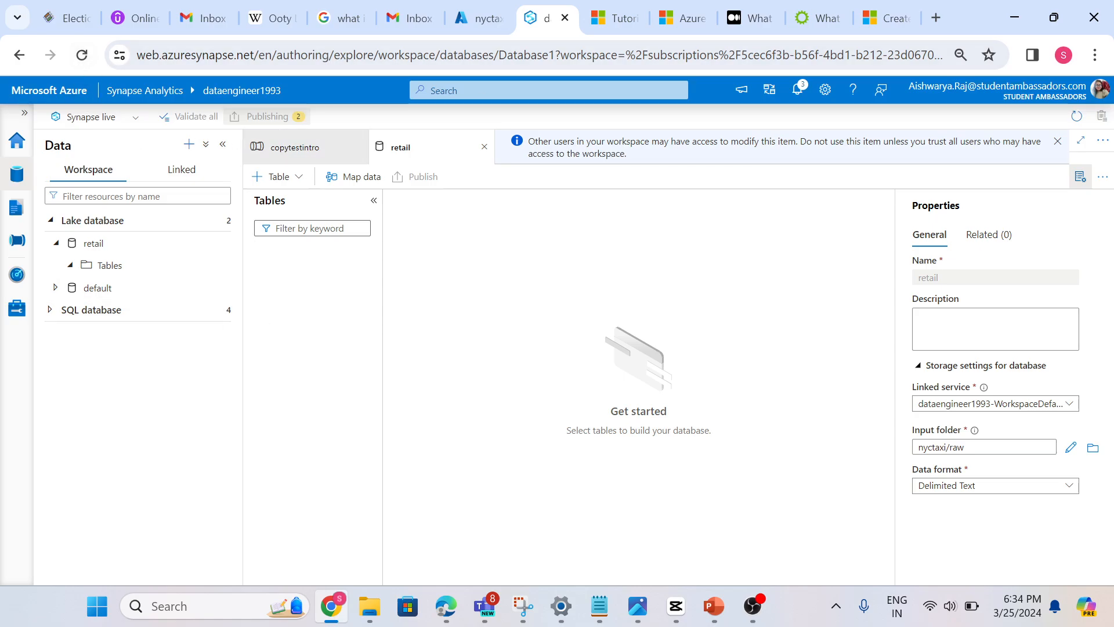
Inspect the contents of the retail and default lake databases in the workspace
click(58, 243)
click(58, 244)
click(67, 266)
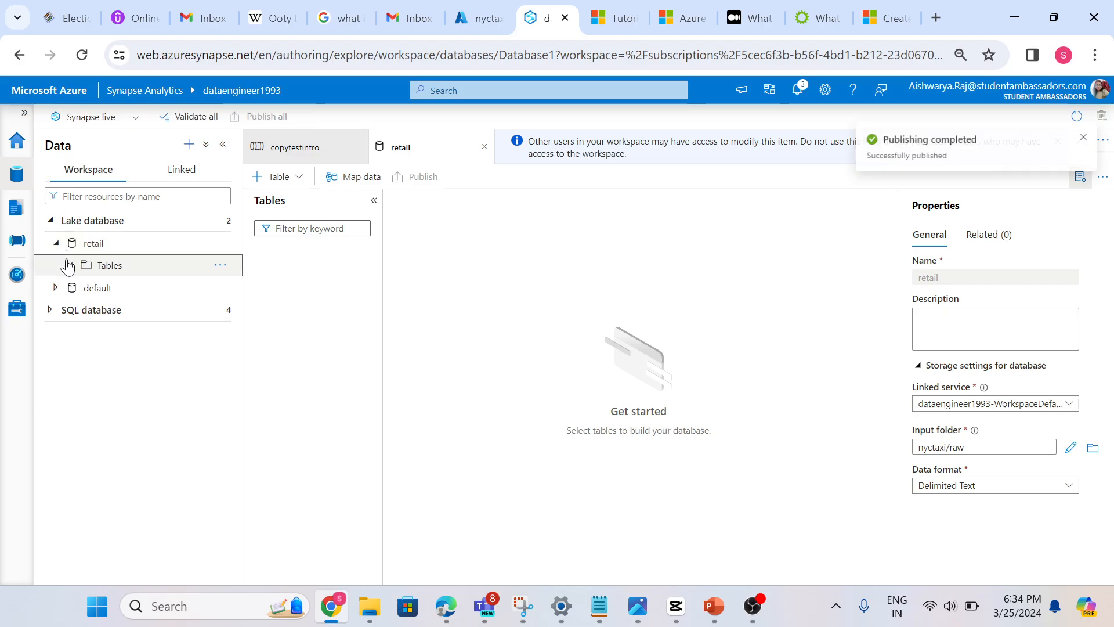
click(57, 244)
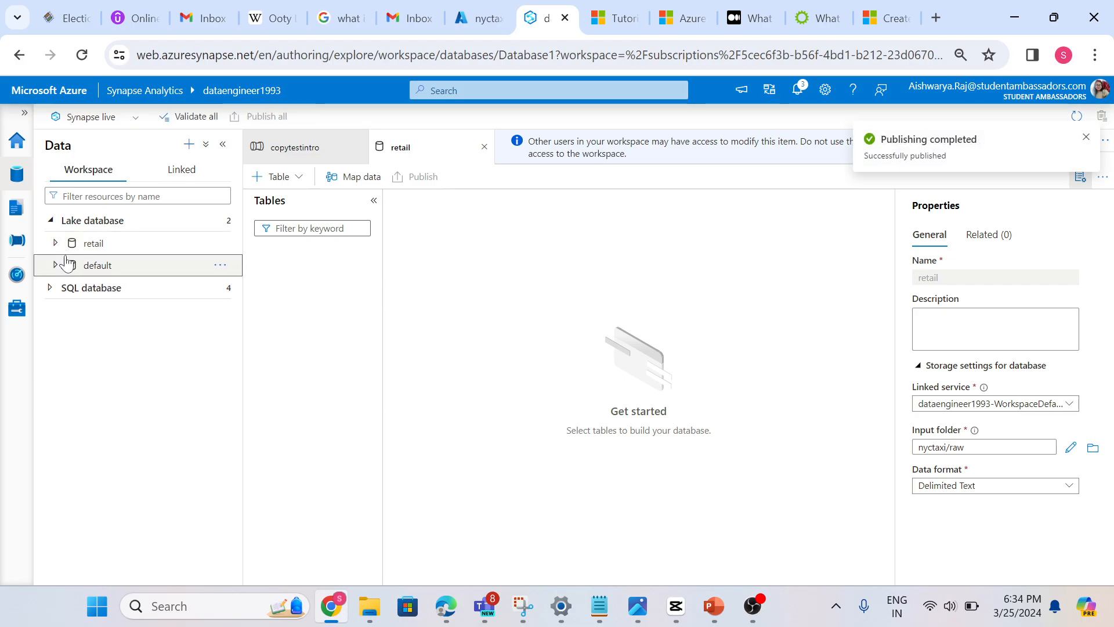
click(55, 265)
click(55, 265)
click(56, 244)
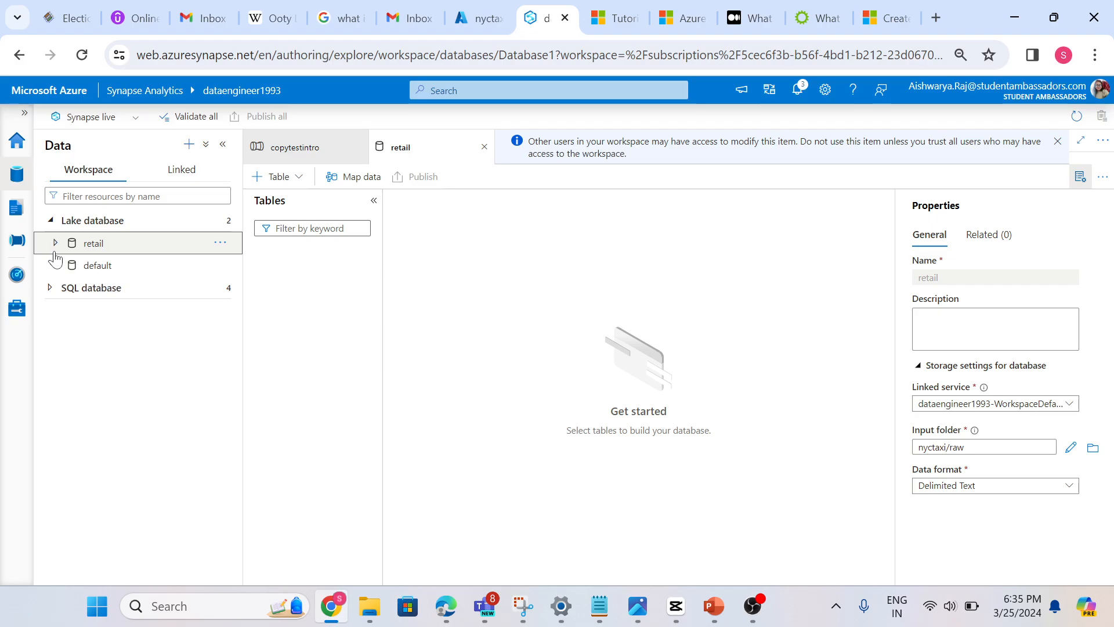
click(58, 243)
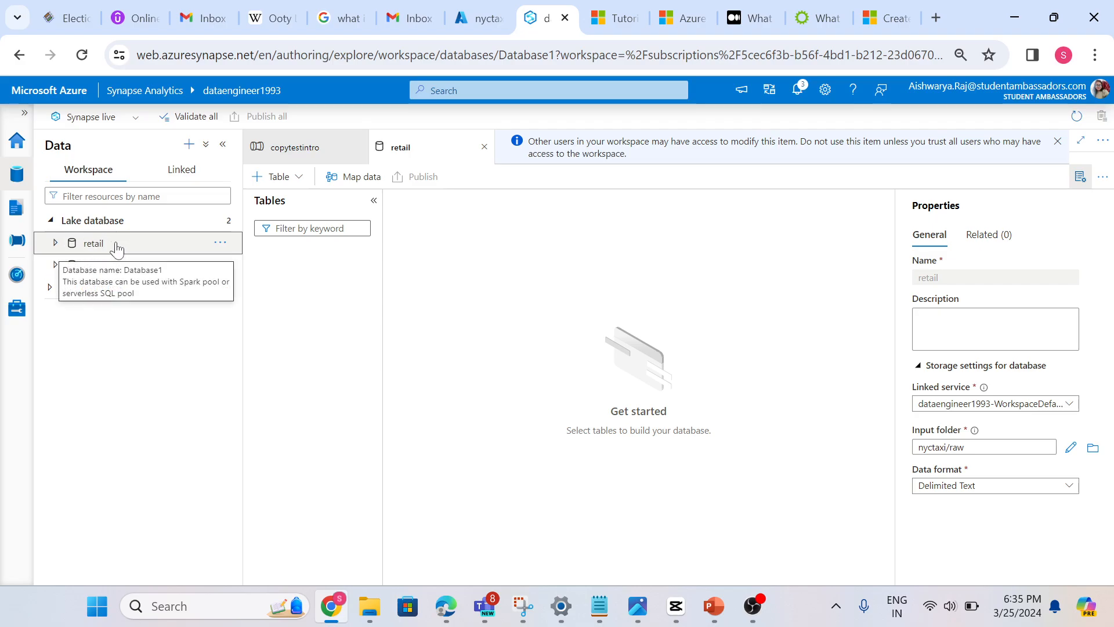
Check which databases are listed under SQL database in the workspace, leaving the group collapsed
click(50, 288)
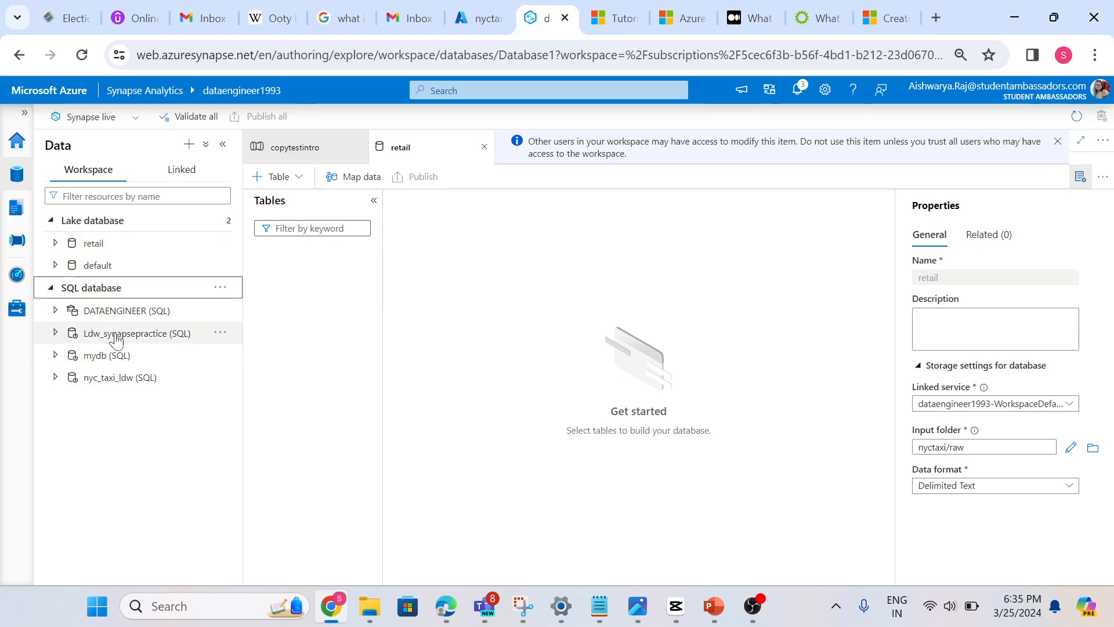
click(51, 290)
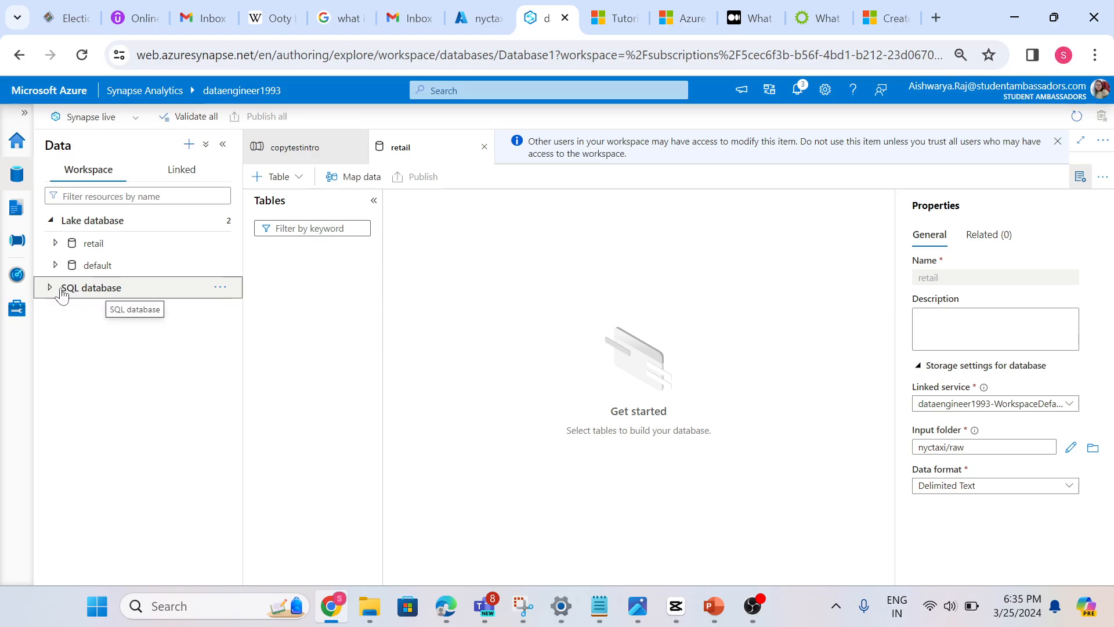
click(52, 289)
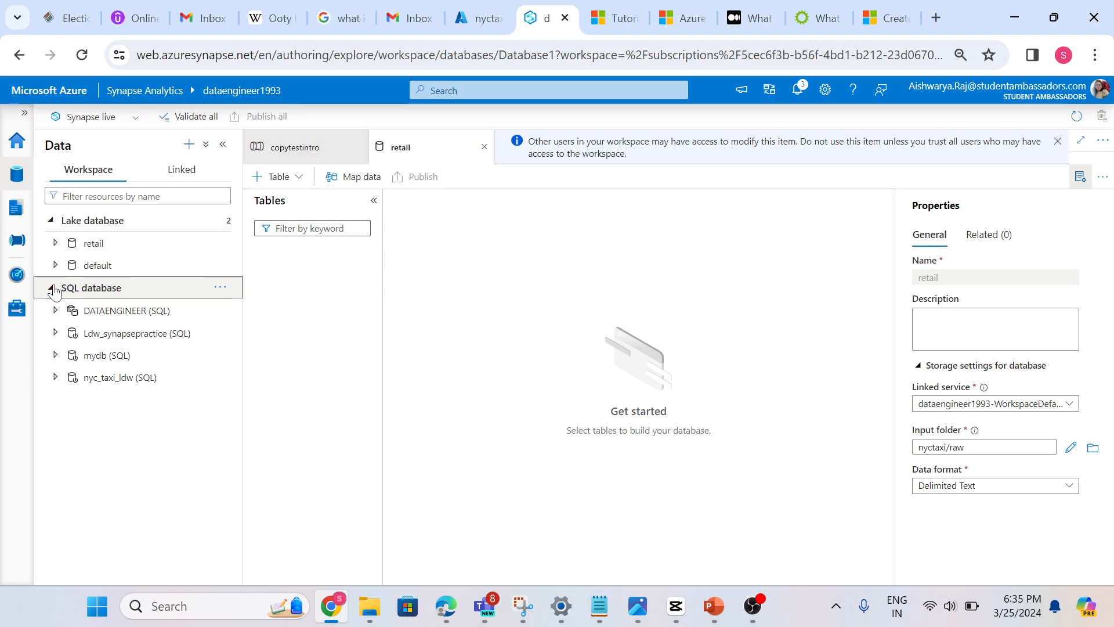
click(52, 289)
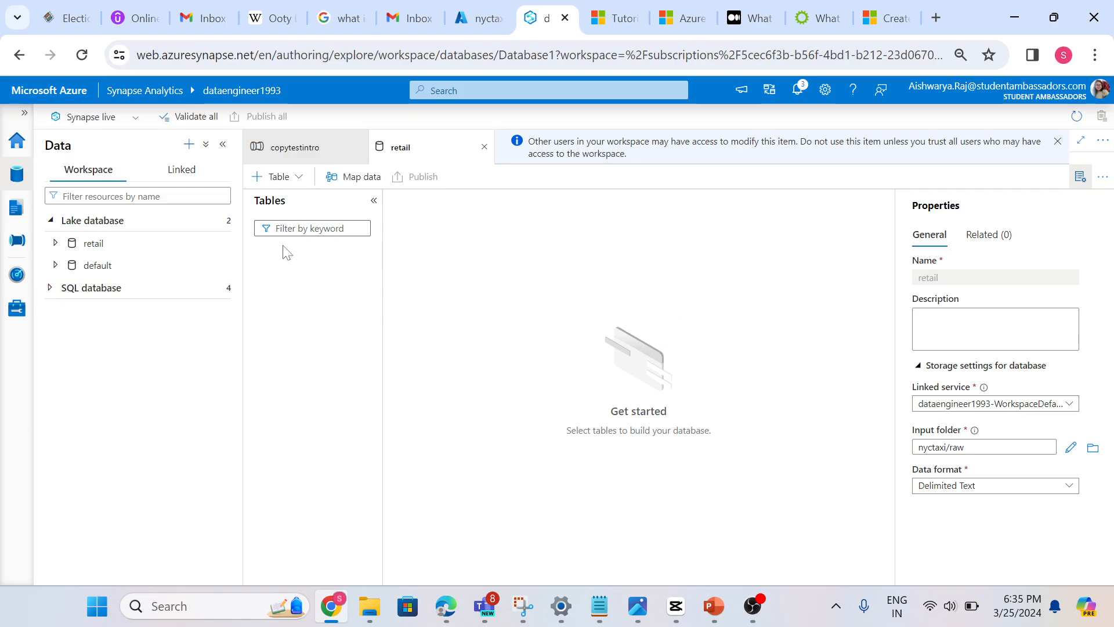
click(72, 246)
click(74, 254)
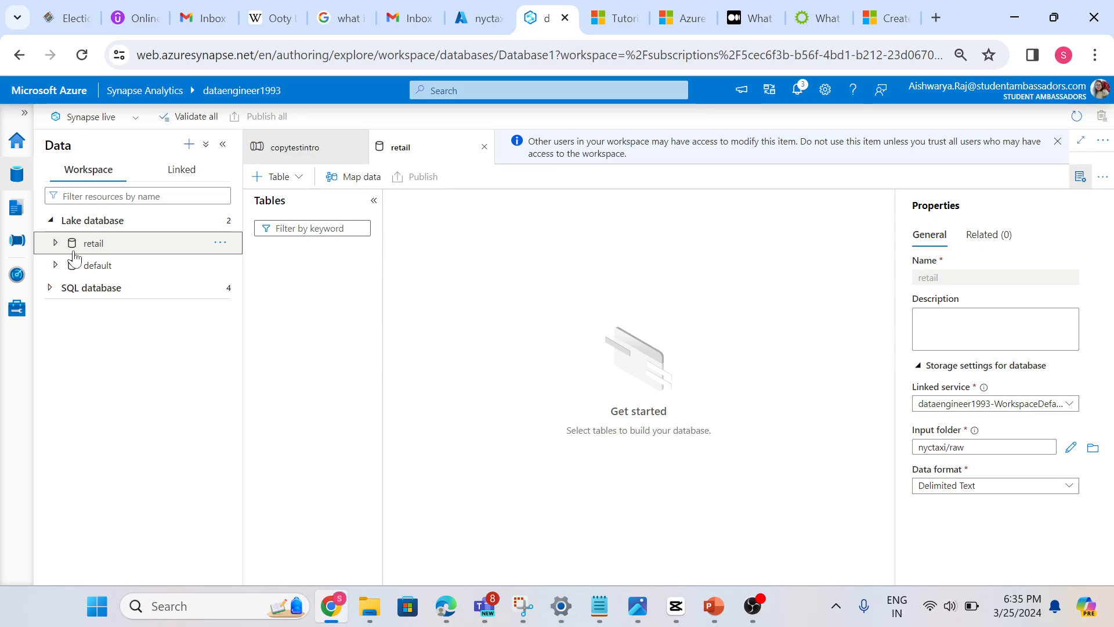
click(760, 617)
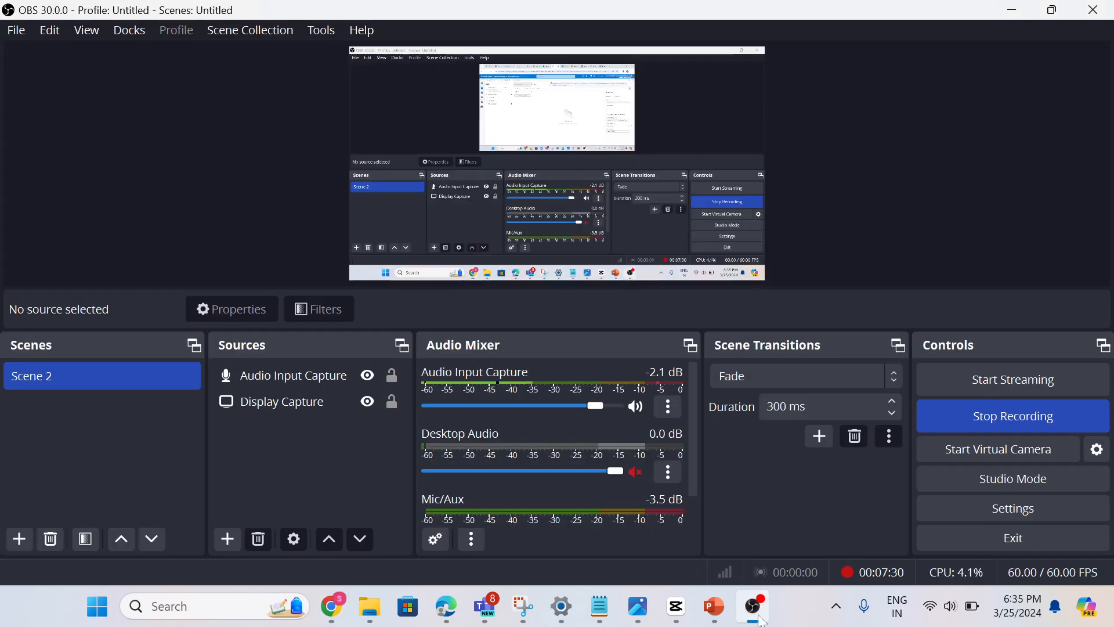